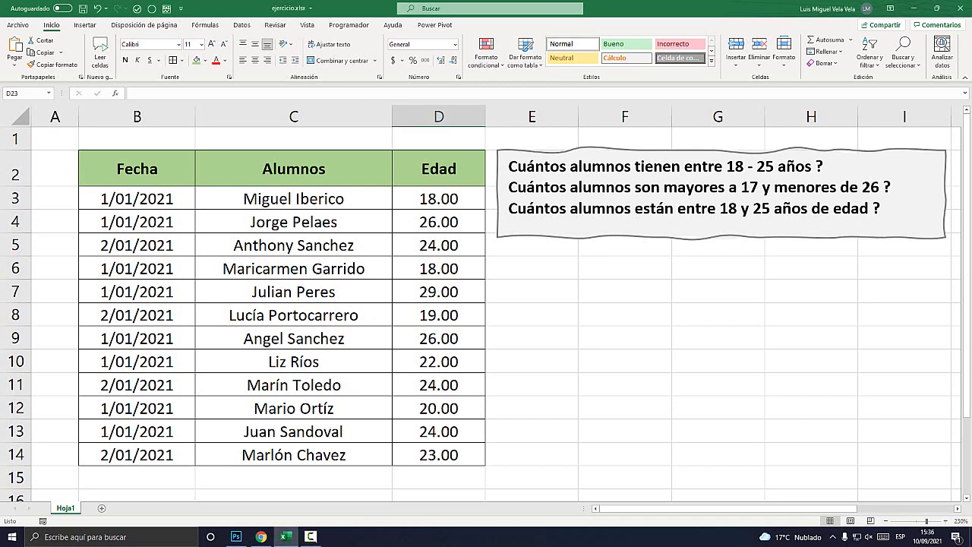
Highlight the wording of the three age questions, including the limits 17 and 26.
left_click_drag(507, 165, 813, 166)
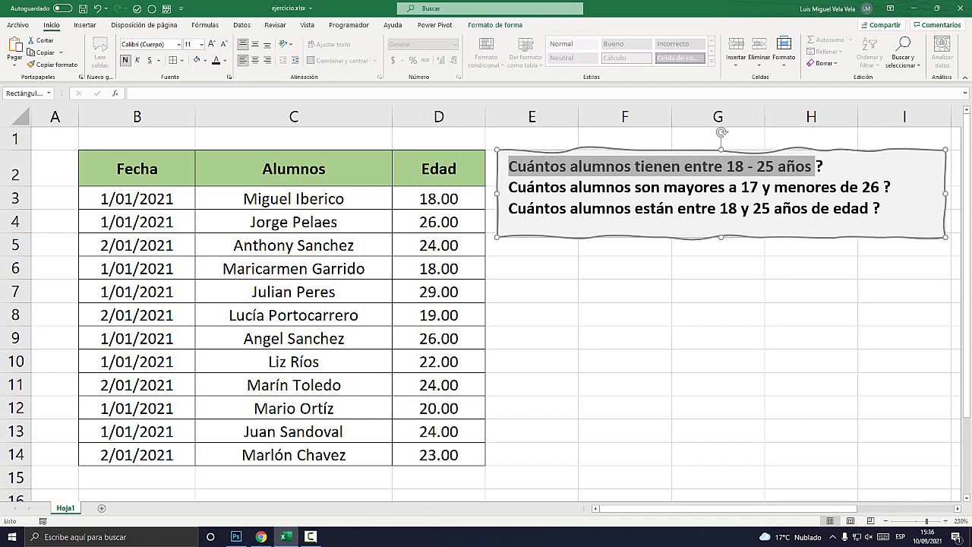
left_click(635, 187)
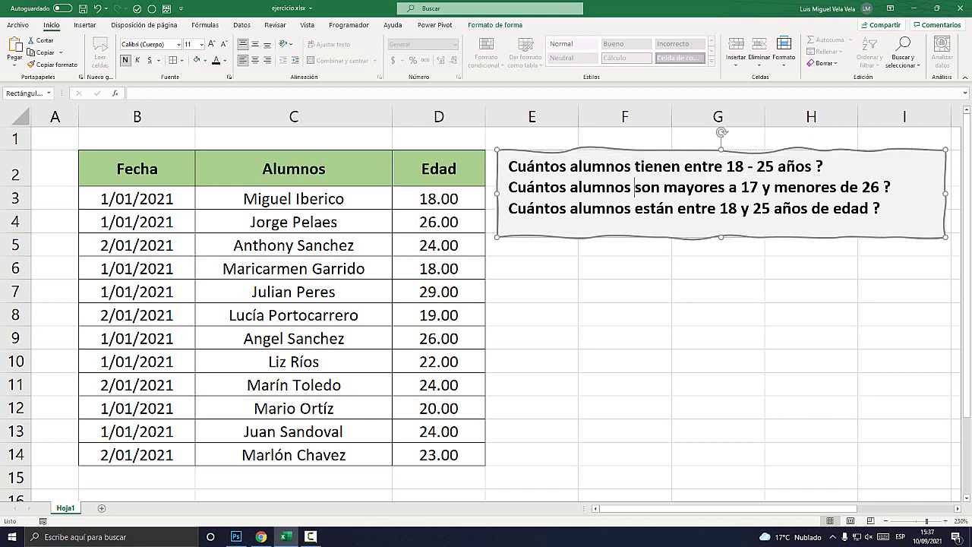
left_click_drag(508, 166, 826, 165)
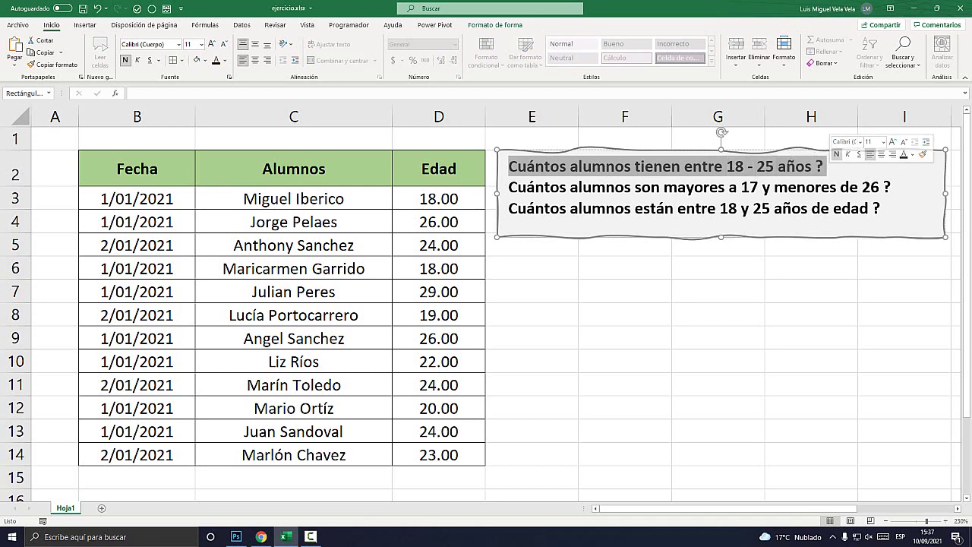
left_click(549, 187)
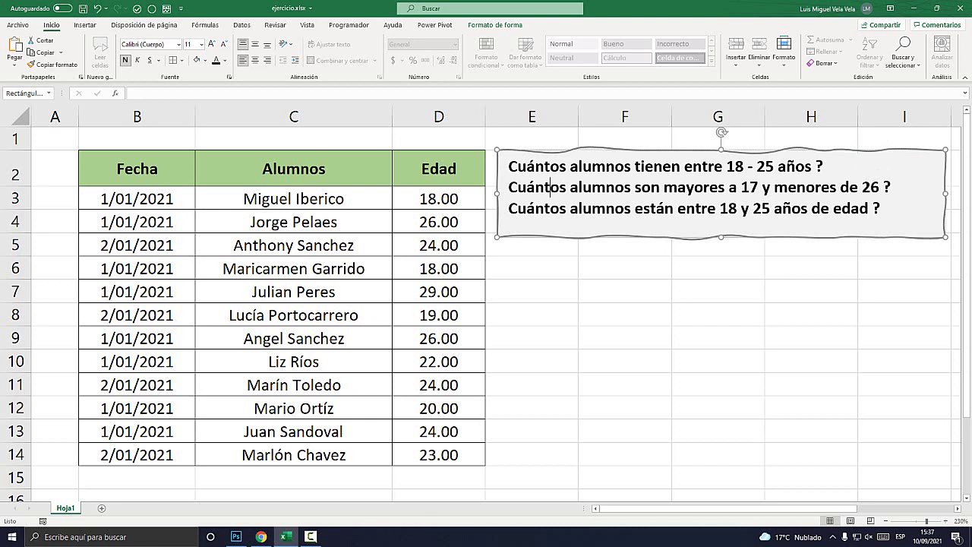
left_click_drag(508, 187, 762, 187)
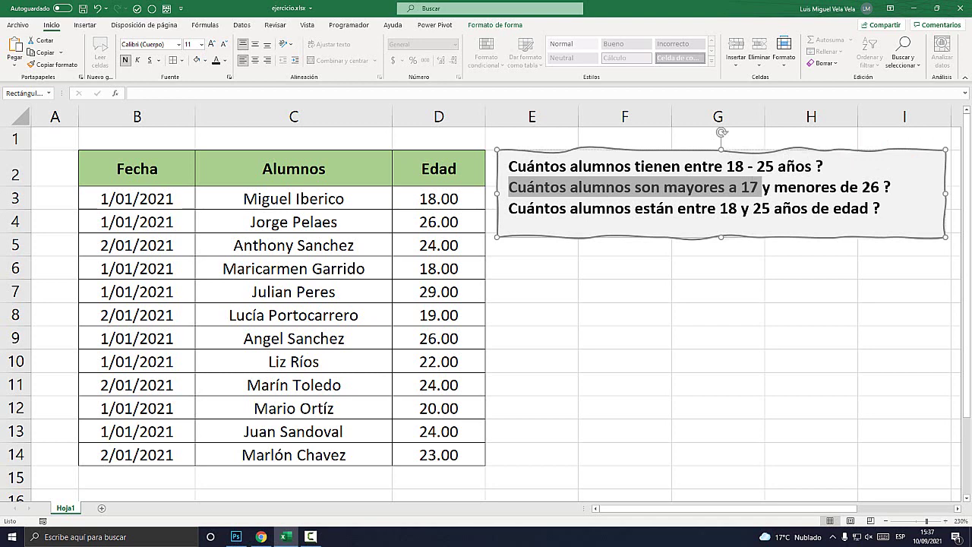
left_click(762, 187)
double_click(871, 187)
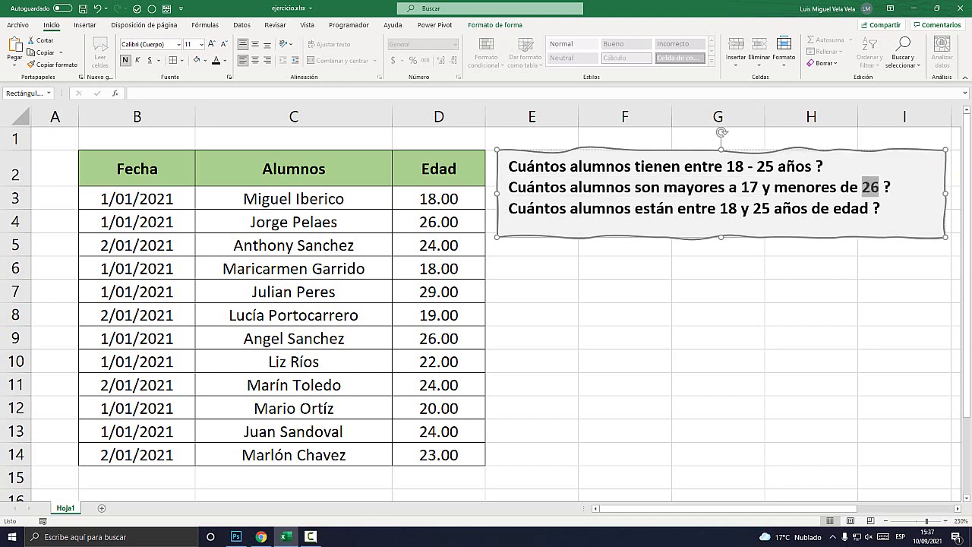
left_click(545, 208)
mouse_move(882, 208)
left_mouse_down()
mouse_move(811, 208)
mouse_move(507, 166)
left_mouse_up()
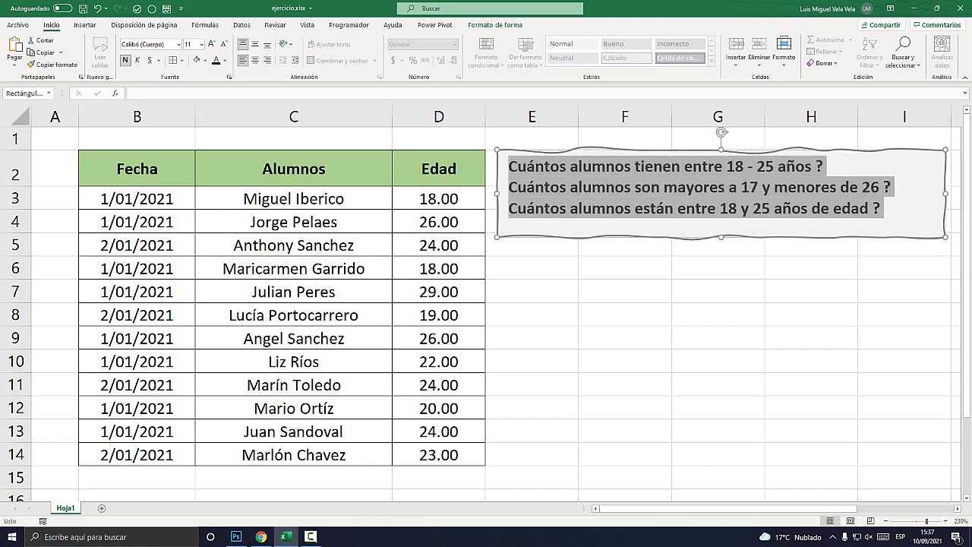
Select the student table and the Edad column to review the ages.
left_click(293, 138)
left_click_drag(137, 168, 439, 455)
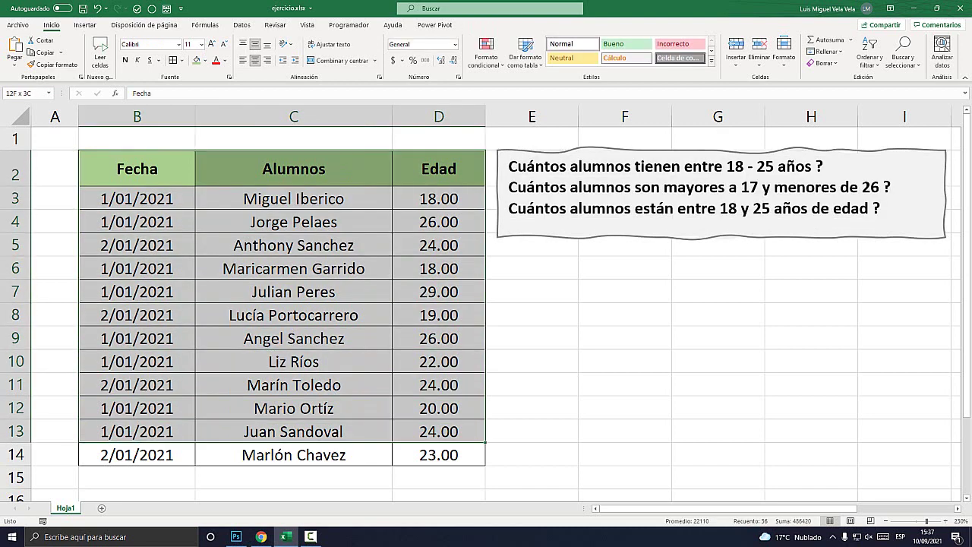
left_click(439, 116)
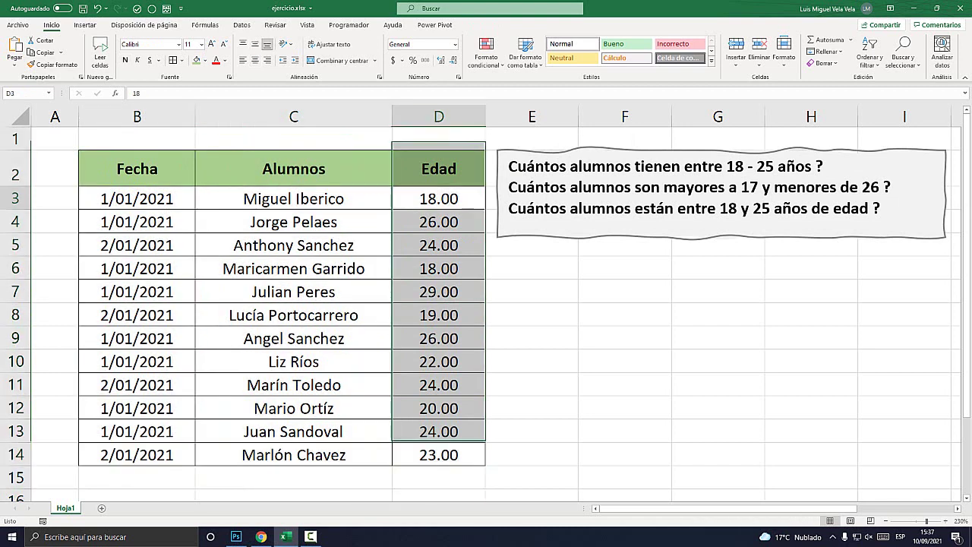
key("Down")
key("Down")
key("Down")
key("Down")
key("Down")
key("Down")
key("Down")
key("Down")
key("Down")
key("Down")
key("Down")
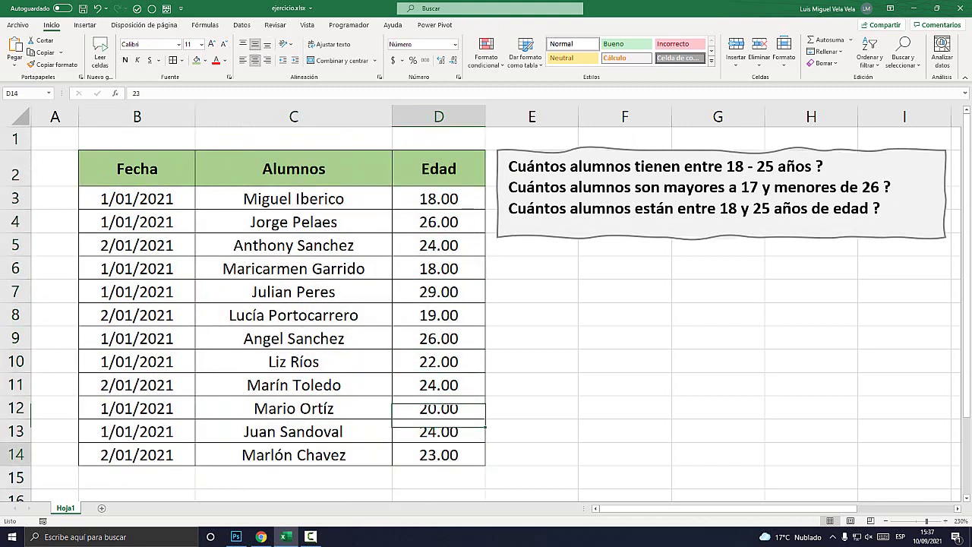
key("Up")
key("Up")
key("Up")
key("Up")
key("Up")
key("Up")
key("Up")
key("Up")
key("Up")
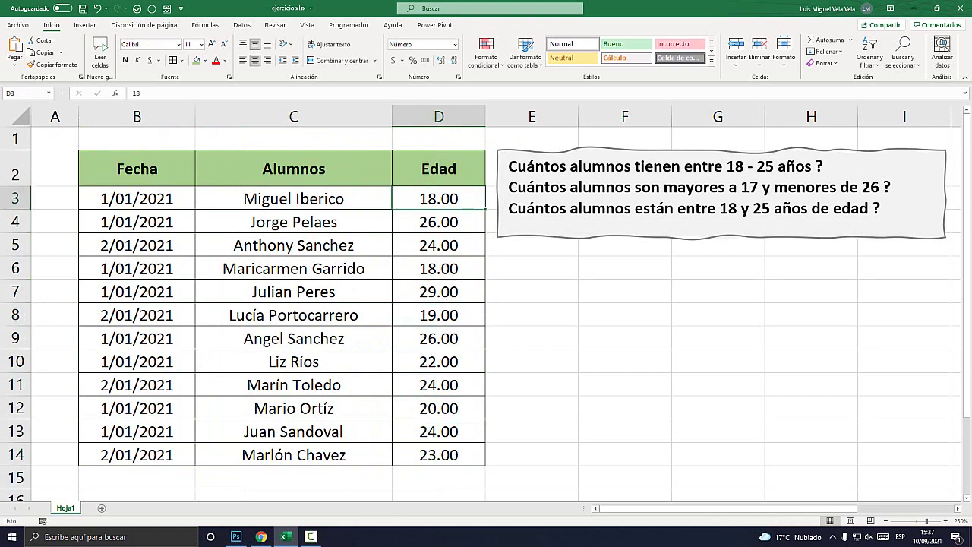
key("Left")
key("Left")
key("shift+Right")
key("shift+Down")
key("shift+Right")
key("shift+Down")
key("shift+Down")
key("shift+Down")
key("shift+Down")
key("shift+Down")
key("shift+Down")
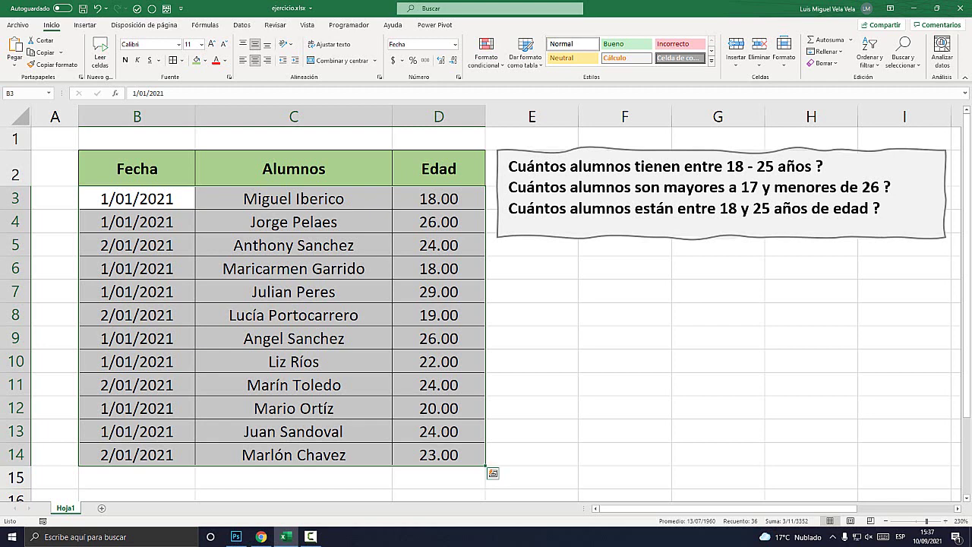
scroll(486, 319, "down", 5)
scroll(486, 319, "down", 6)
scroll(486, 319, "up", 9)
scroll(486, 319, "up", 2)
Fill the first age, 18 in D3, light yellow.
left_click(438, 245)
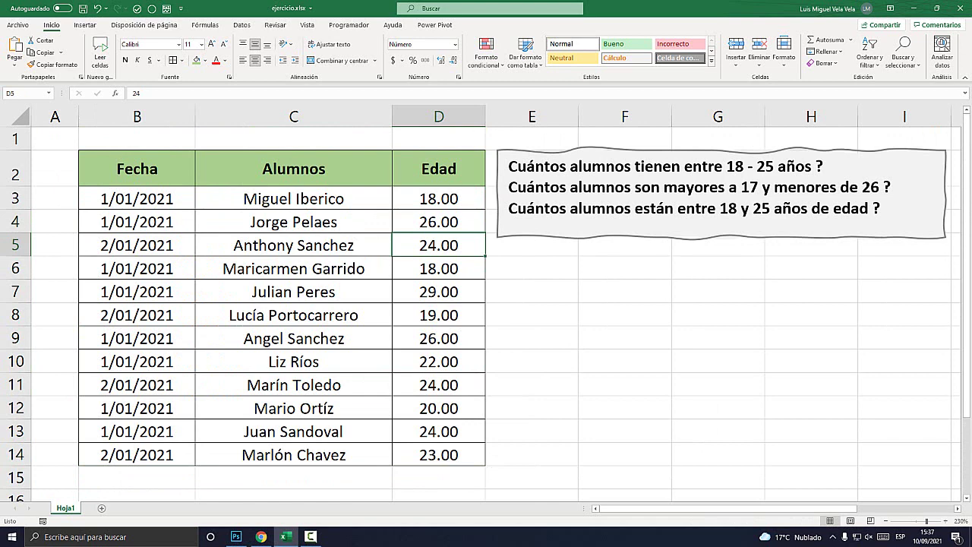
left_click(438, 199)
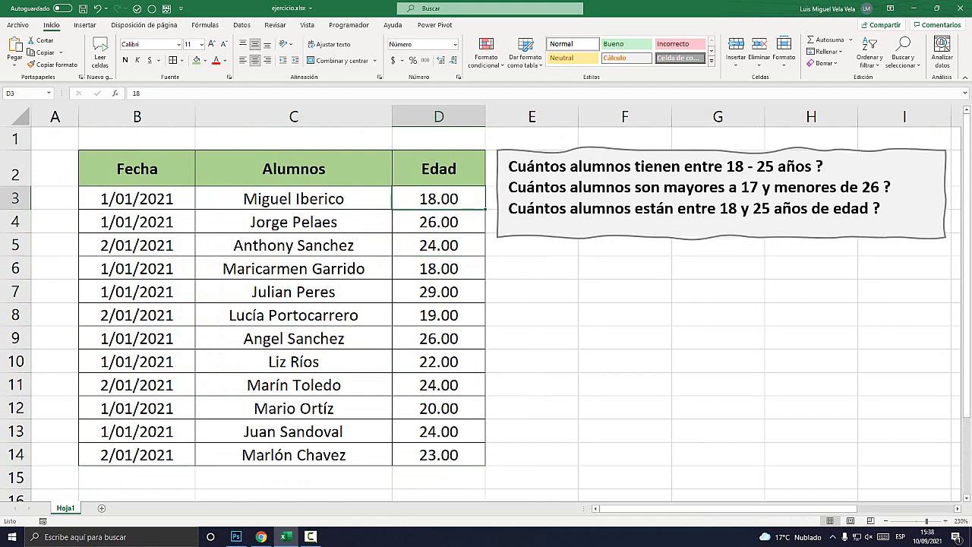
left_click(205, 60)
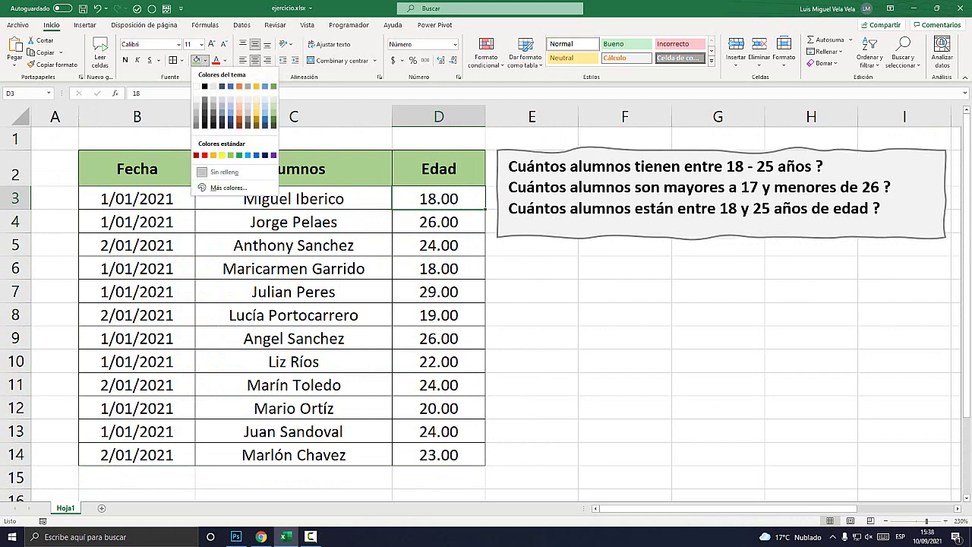
left_click(256, 100)
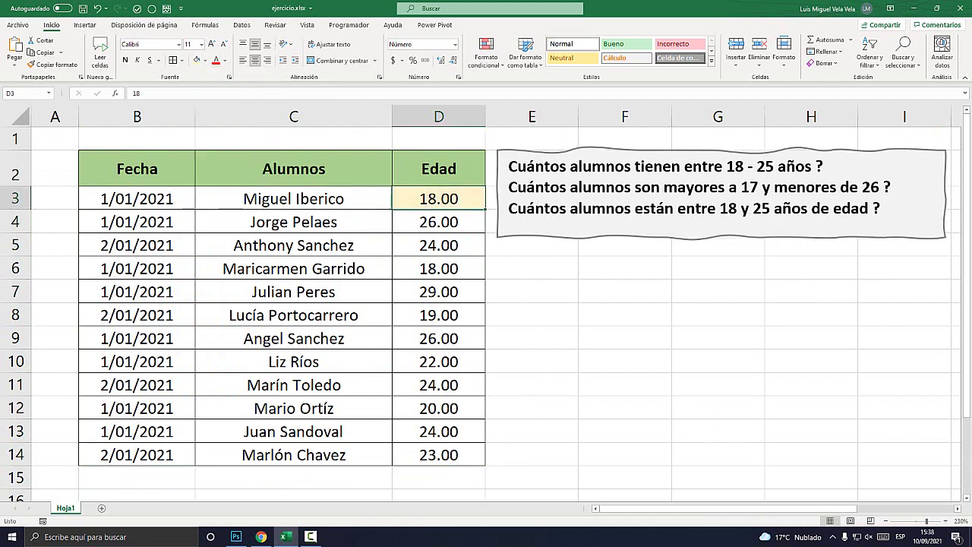
Apply the same light yellow fill to D5, D6, D8 and D10.
left_click(440, 245)
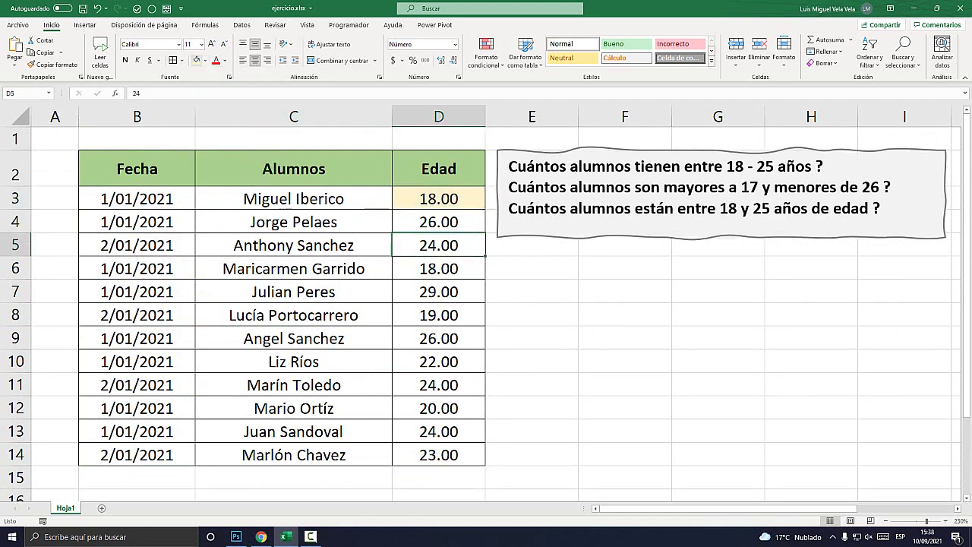
left_click(196, 60)
left_click(439, 268)
left_click(196, 60)
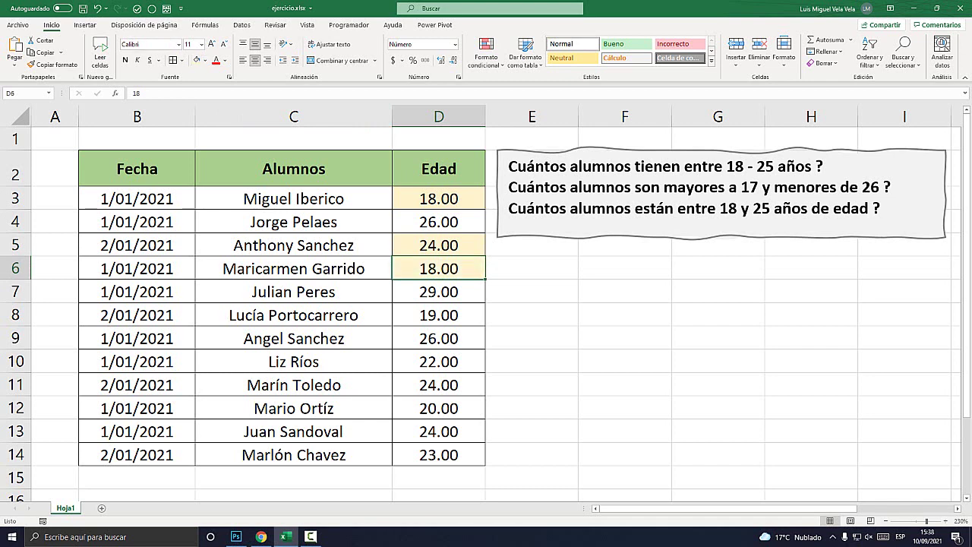
left_click(439, 315)
left_click(196, 60)
left_click(439, 360)
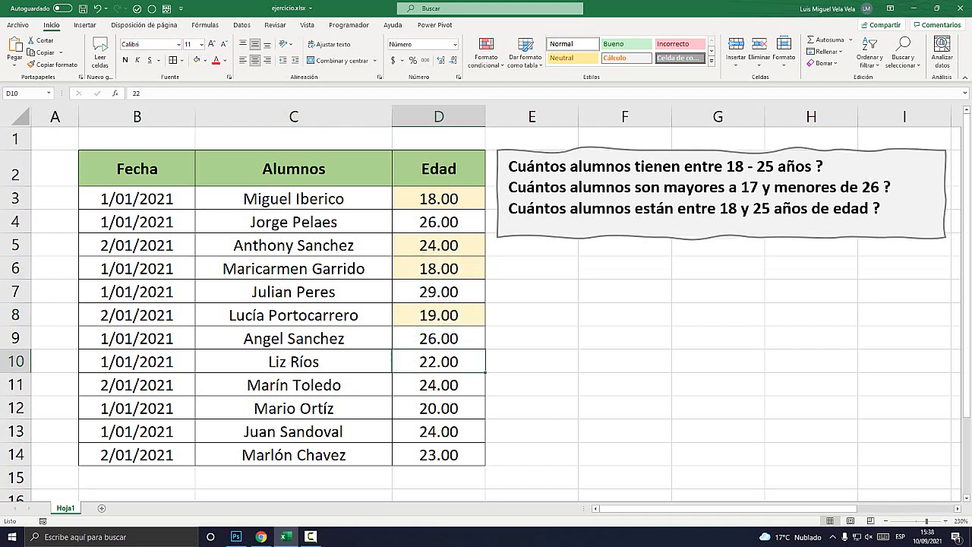
left_click(196, 60)
Fill D11, D12 and D13:D14 light yellow as well.
left_click(439, 384)
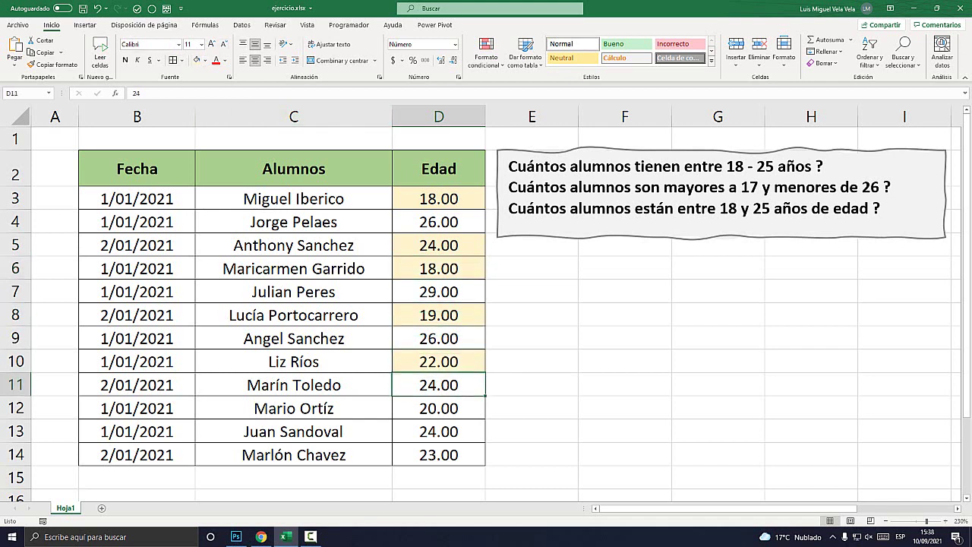
left_click(196, 60)
left_click(439, 408)
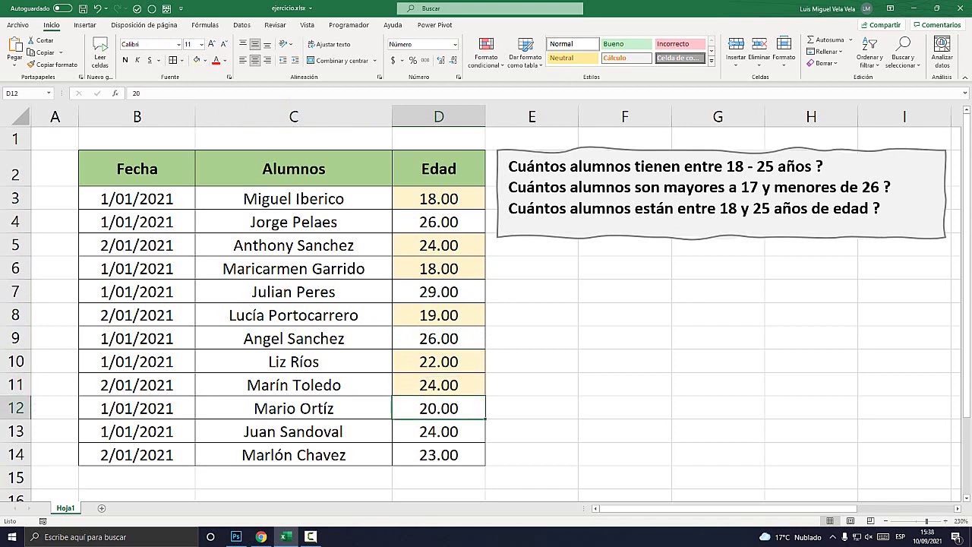
left_click(196, 60)
left_click_drag(439, 431, 439, 455)
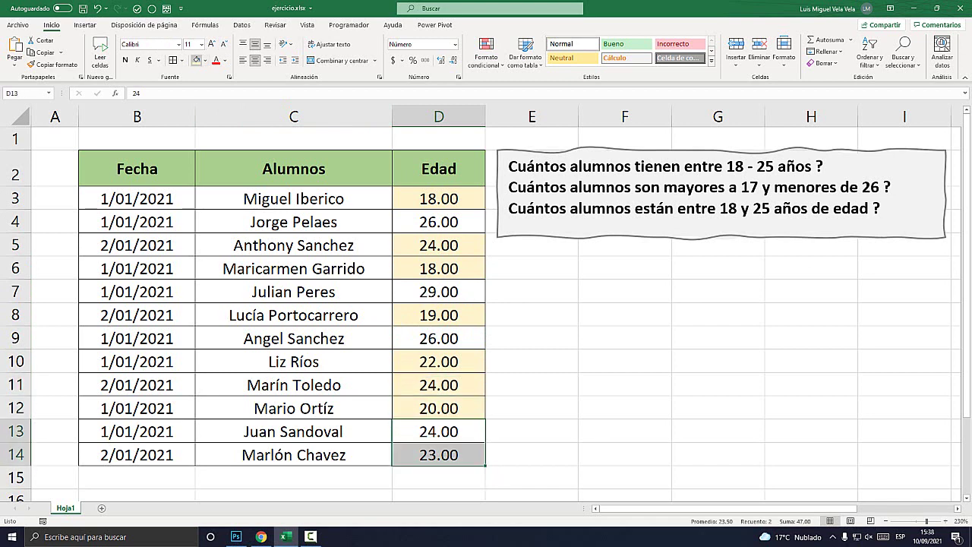
left_click(196, 60)
Check the unshaded 29 in D7 and the shaded 22 in D10, then select the questions box.
left_click(439, 291)
left_click(439, 361)
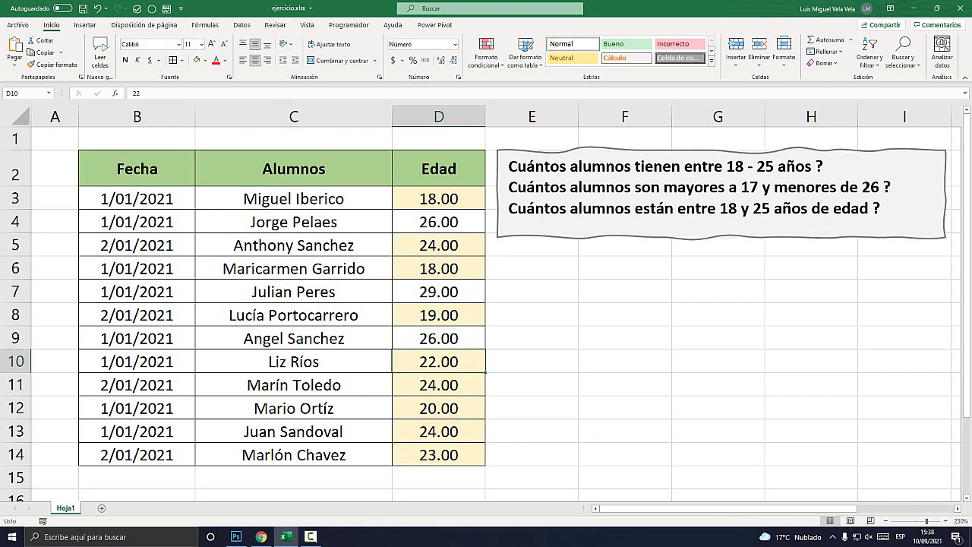
left_click(721, 224)
Begin =CONTAR.SI.CONJUNTO( in F7 via autocomplete, moving the Magnifier window off the questions.
left_click(532, 292)
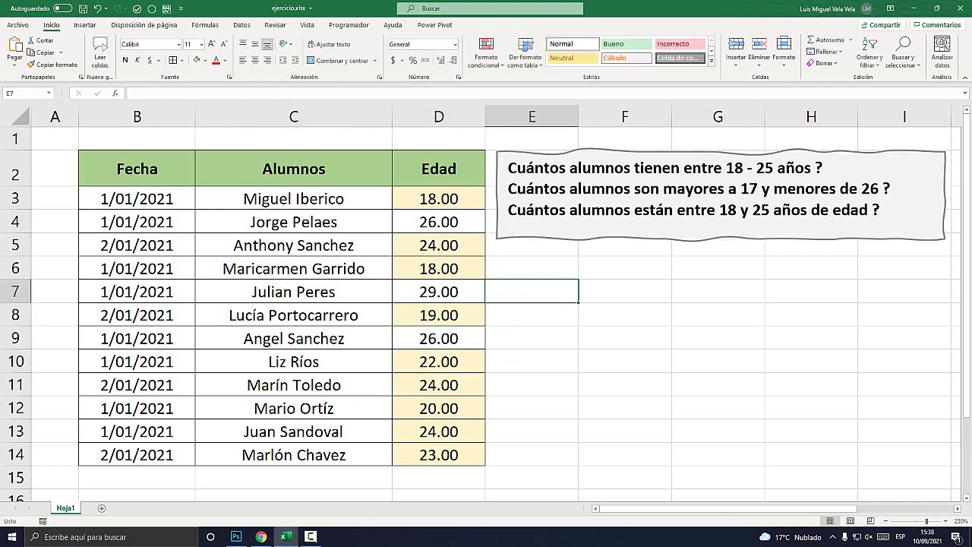
left_click(624, 291)
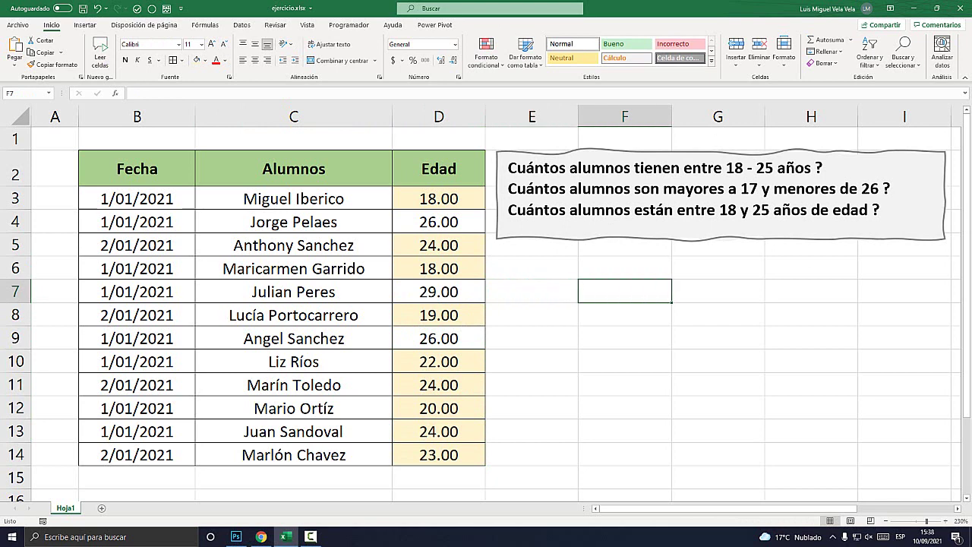
type("=")
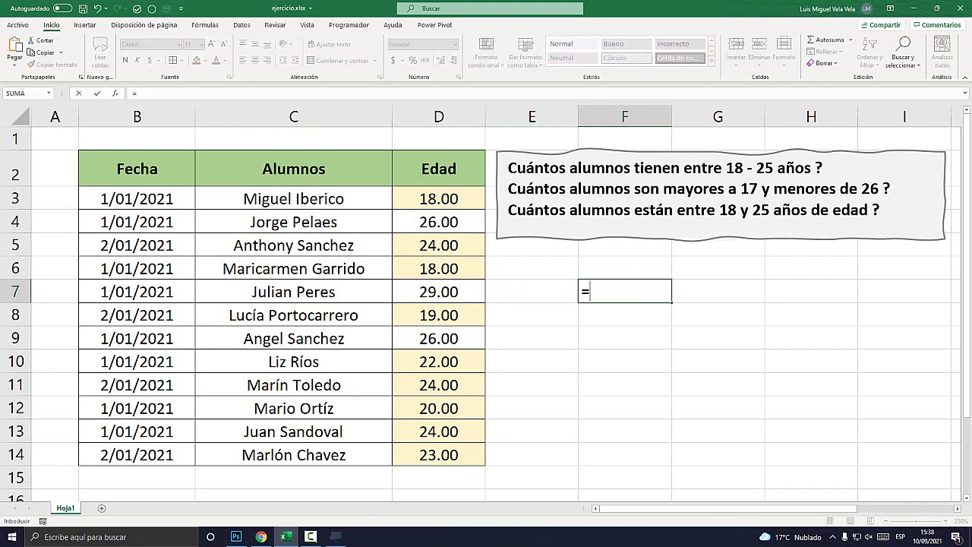
key("super+plus")
type("CON")
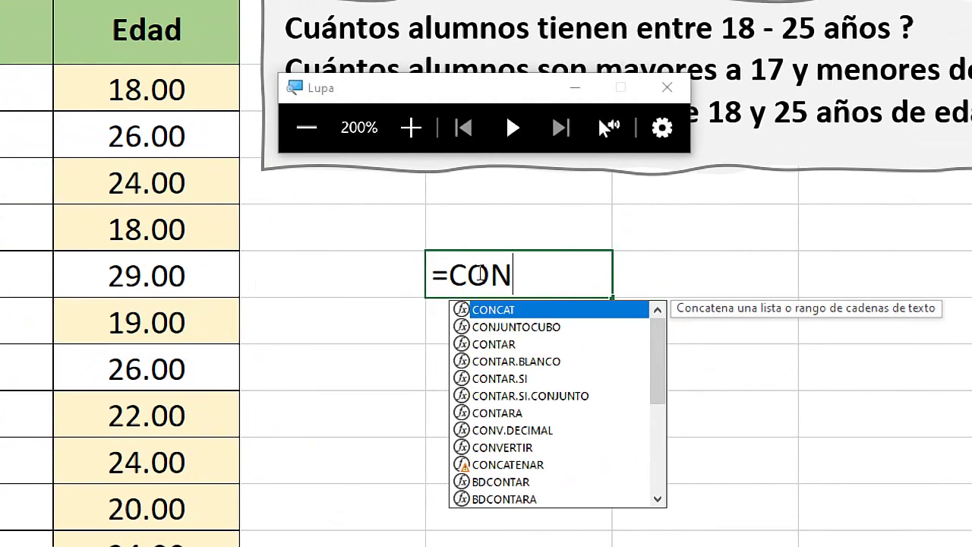
type("TAR.SI.C")
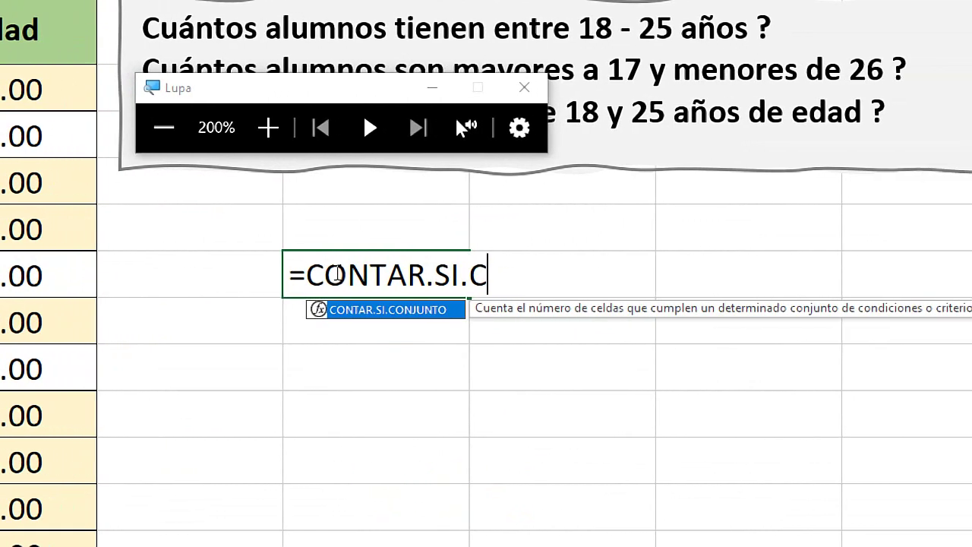
type("ON")
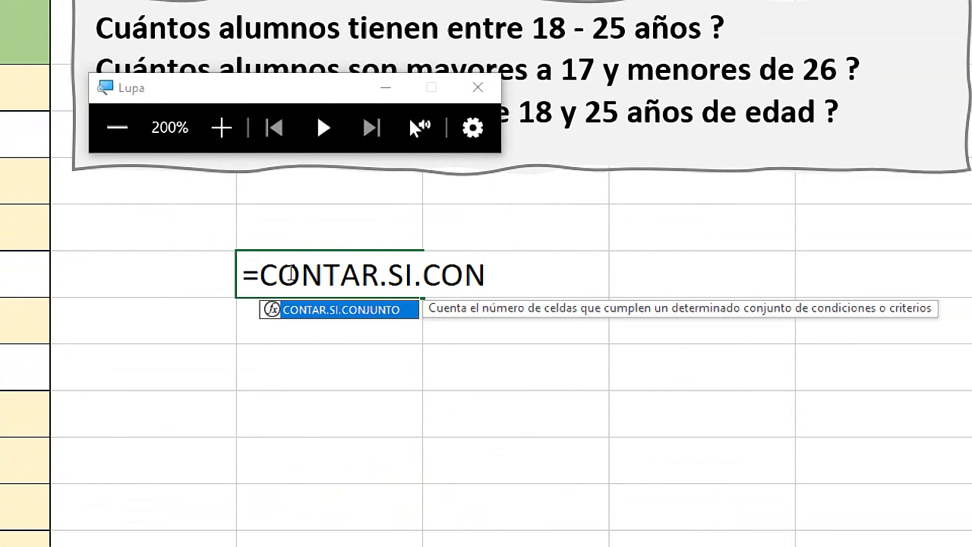
key("Tab")
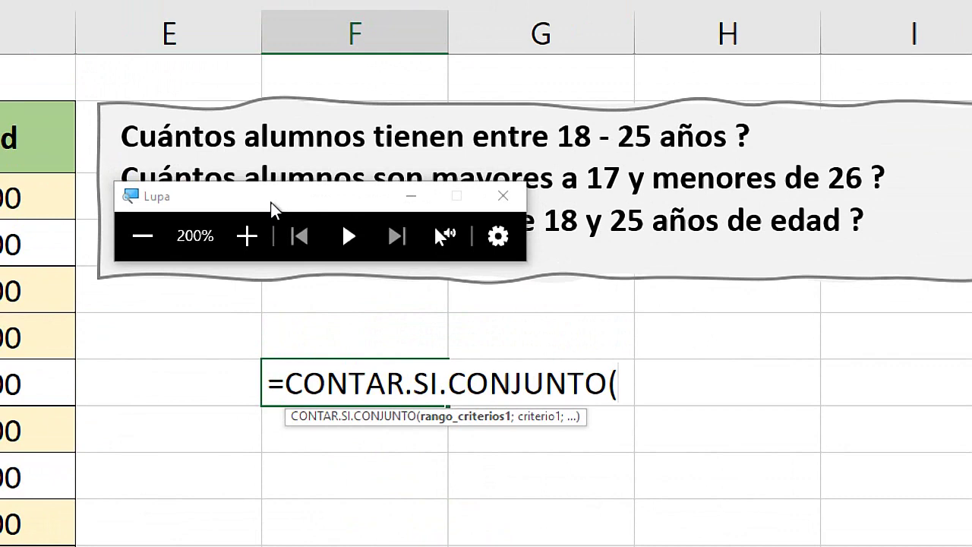
mouse_move(271, 204)
left_mouse_down()
mouse_move(319, 82)
mouse_move(304, 39)
left_mouse_up()
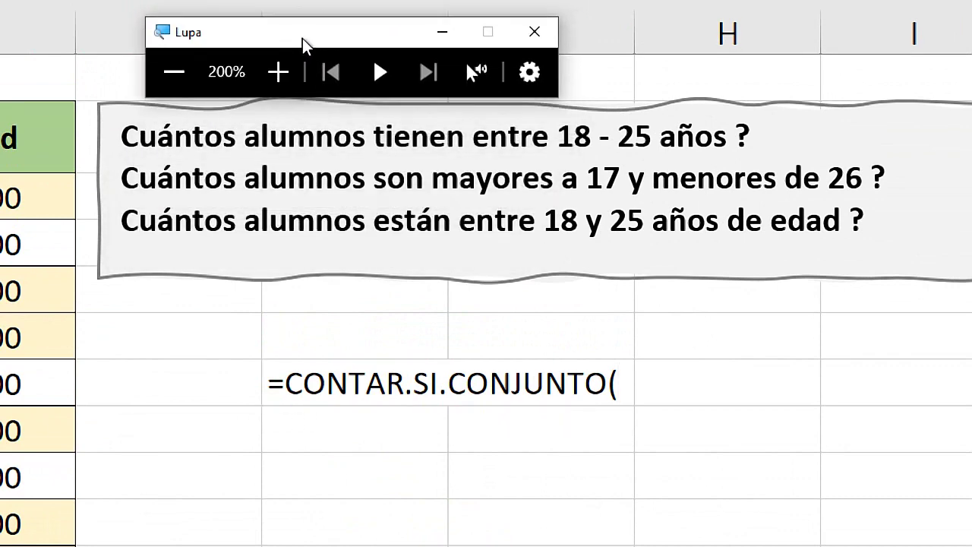
left_click(623, 378)
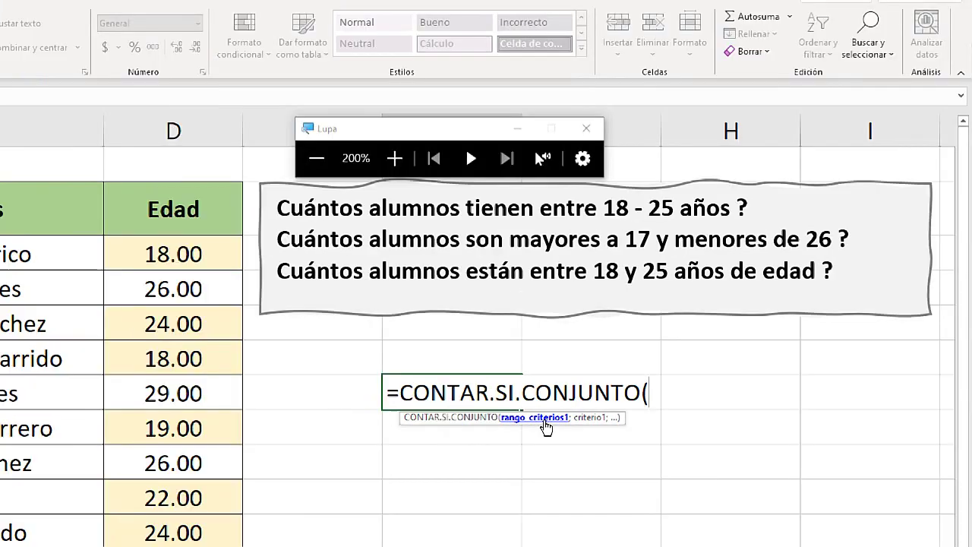
Give the formula its first range D3:D14 with the criterion ">=18".
key("super+Escape")
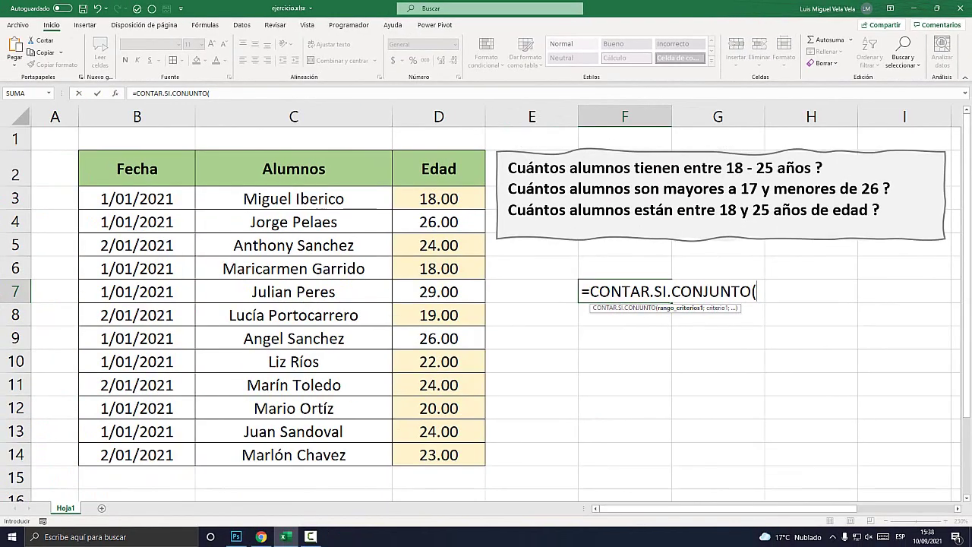
left_click_drag(448, 199, 448, 454)
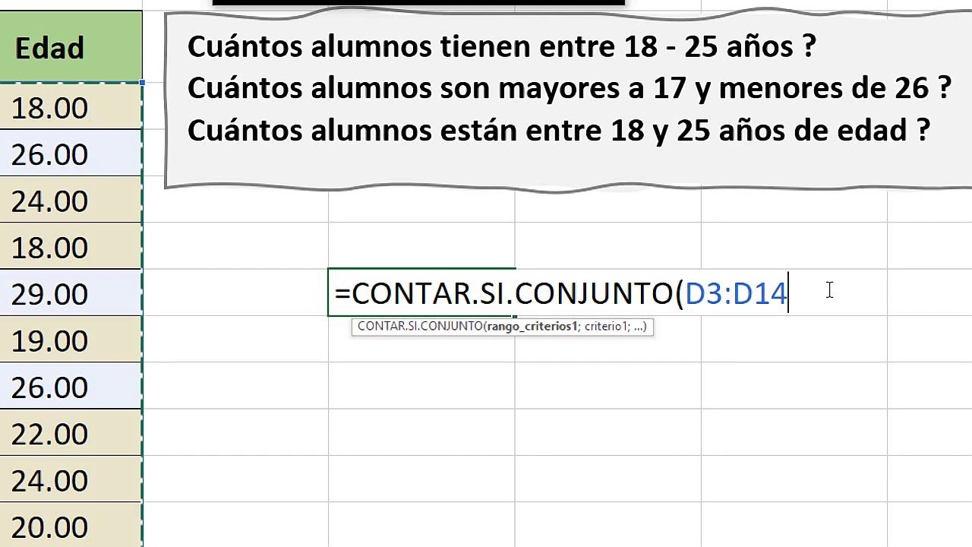
type(";")
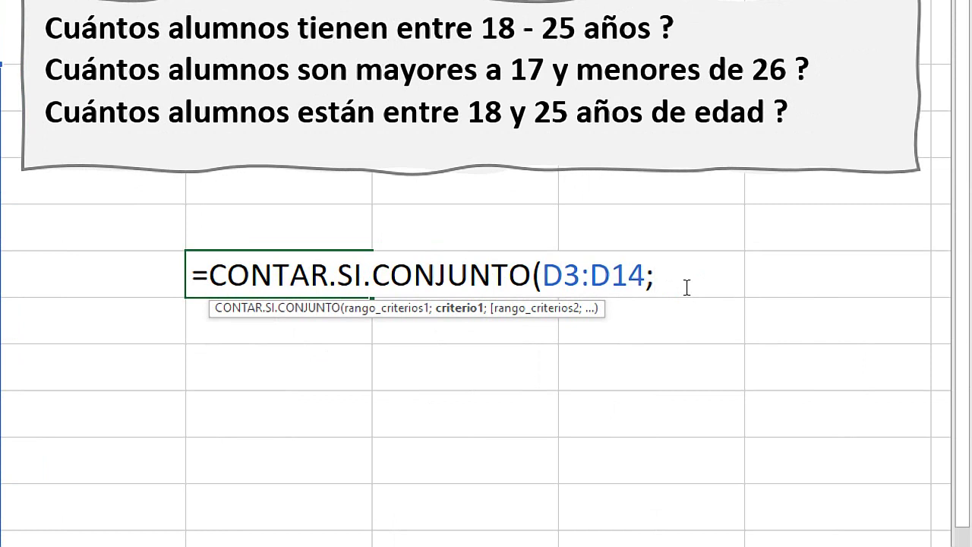
type("\"")
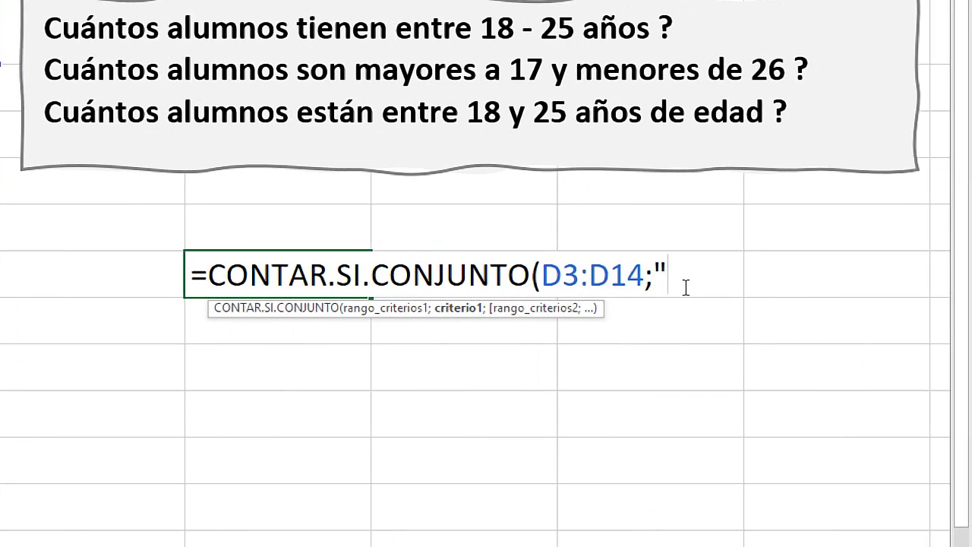
type(">")
type("=18")
type("\"")
left_click_drag(667, 275, 703, 273)
left_click(756, 274)
Add the second range D3:D14 with "<=25" and commit the formula, returning 9.
type(";")
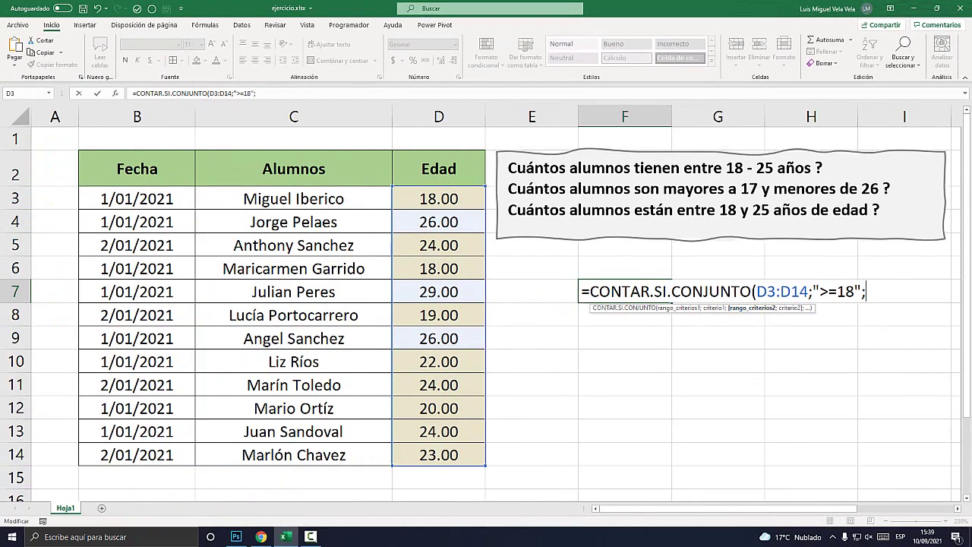
left_click_drag(439, 199, 439, 455)
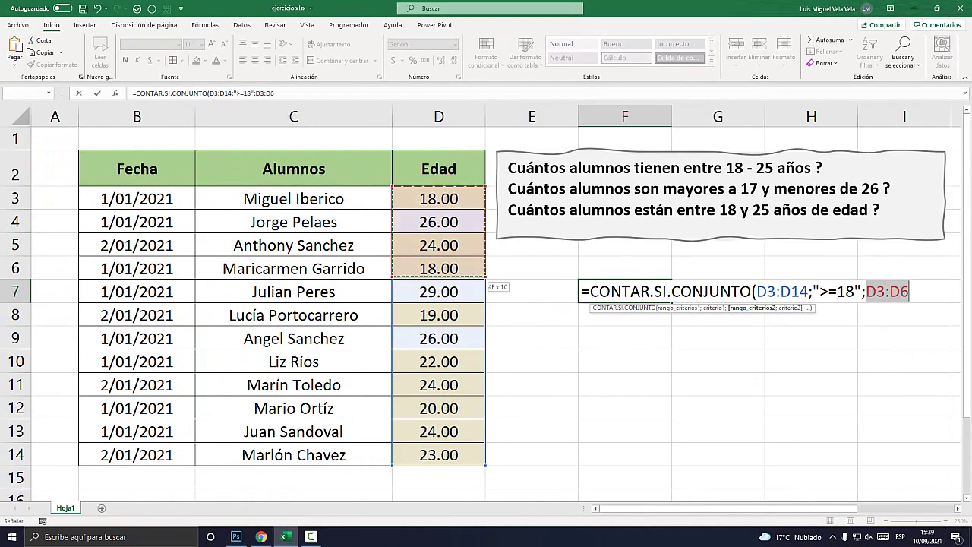
key("F2")
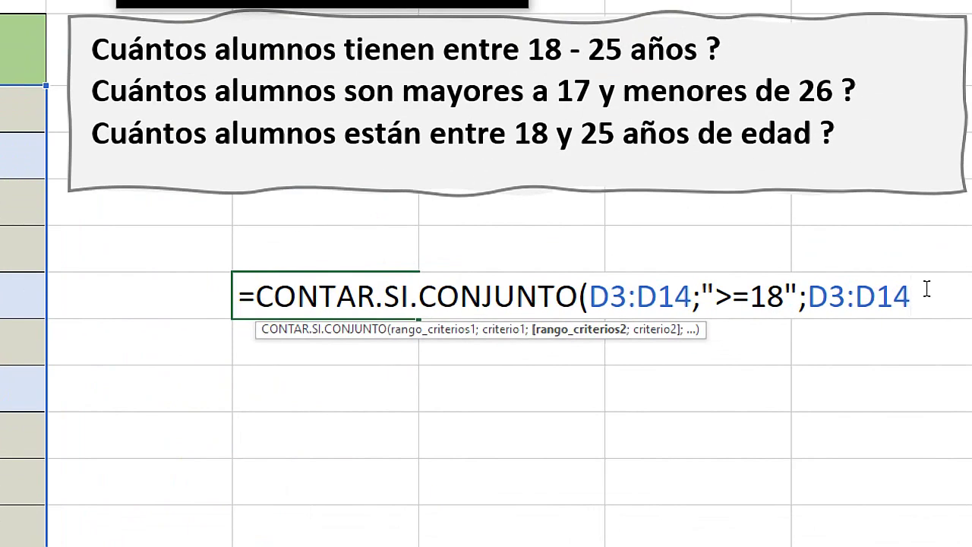
type(";")
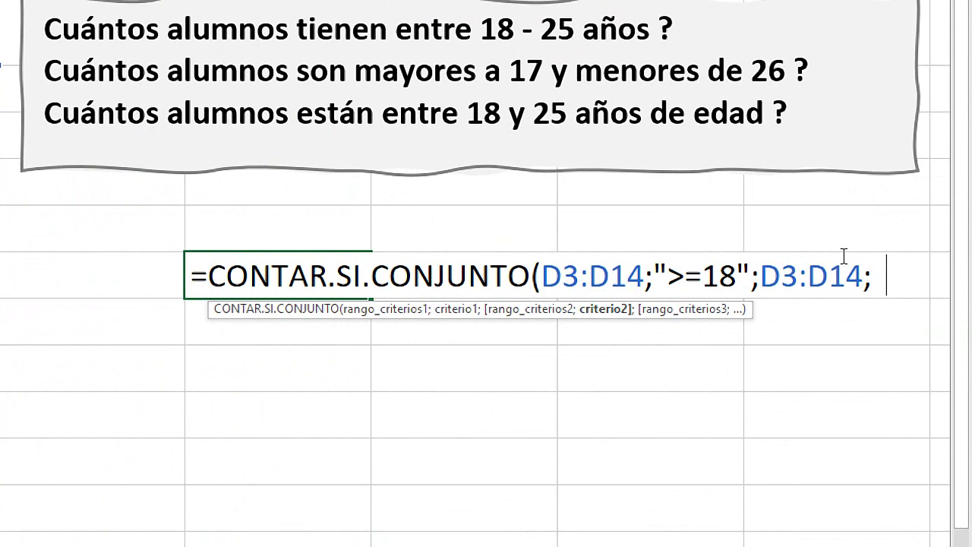
type("\"")
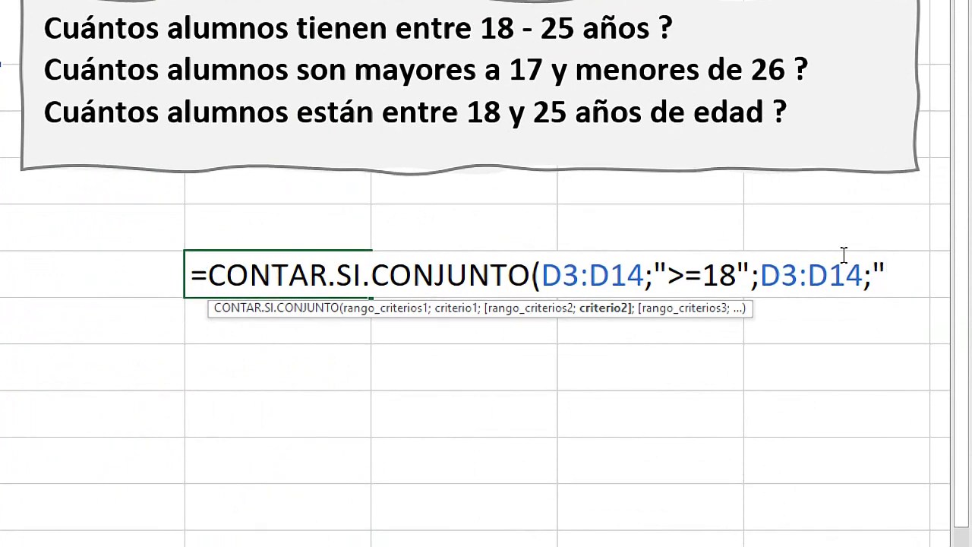
type("<=")
type("25")
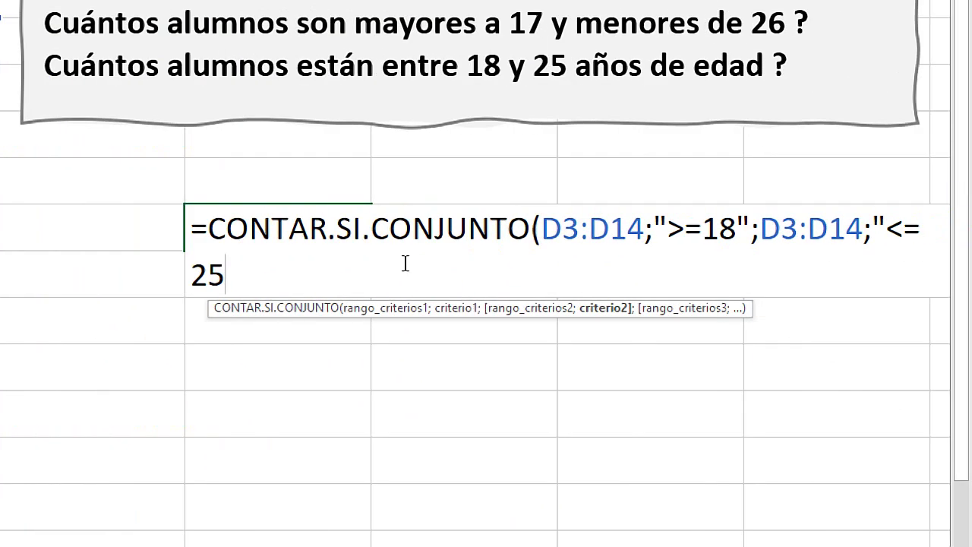
type("\")")
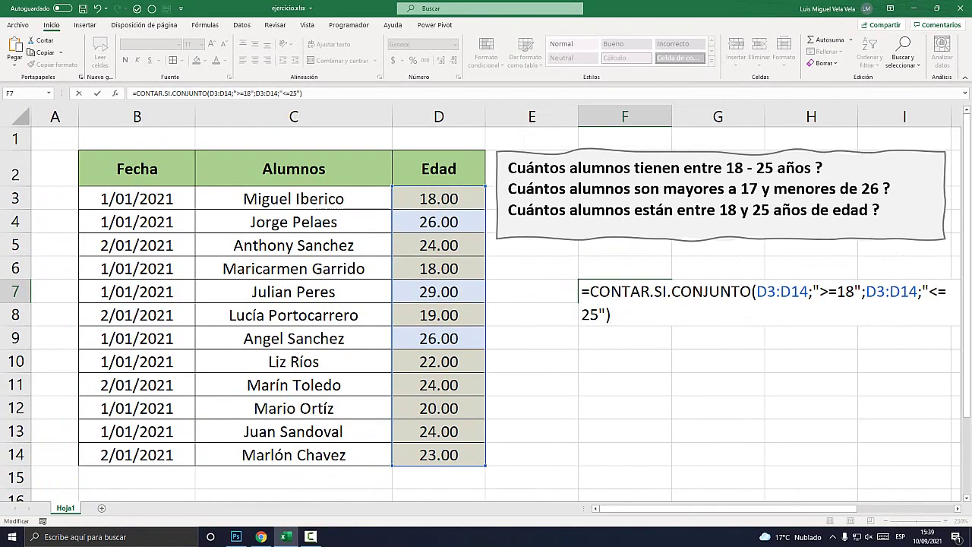
key("Return")
Make the result in F7 bold, centred vertically and horizontally, at 22-point size.
left_click(624, 292)
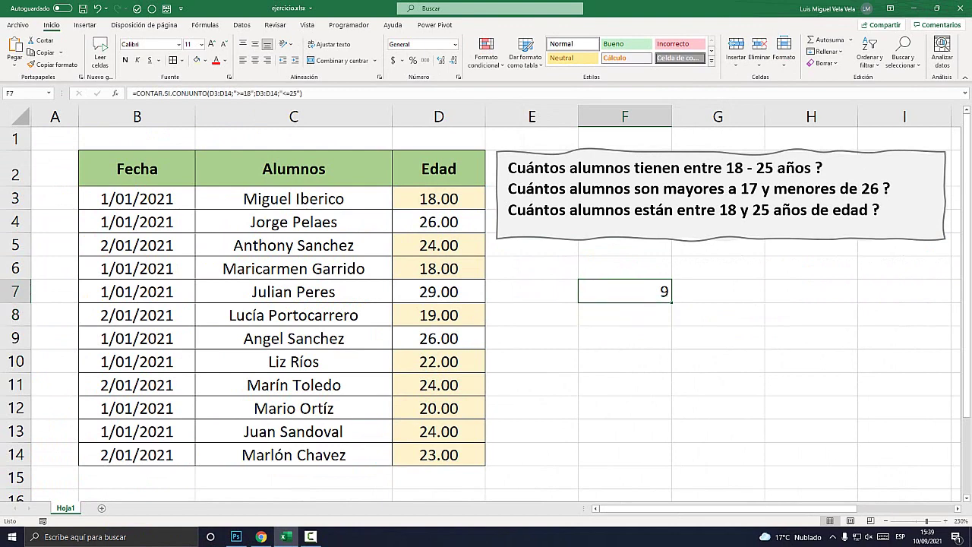
left_click(126, 60)
left_click(255, 44)
left_click(255, 59)
left_click(212, 44)
left_click(211, 44)
left_click(211, 44)
left_click(212, 44)
left_click(212, 44)
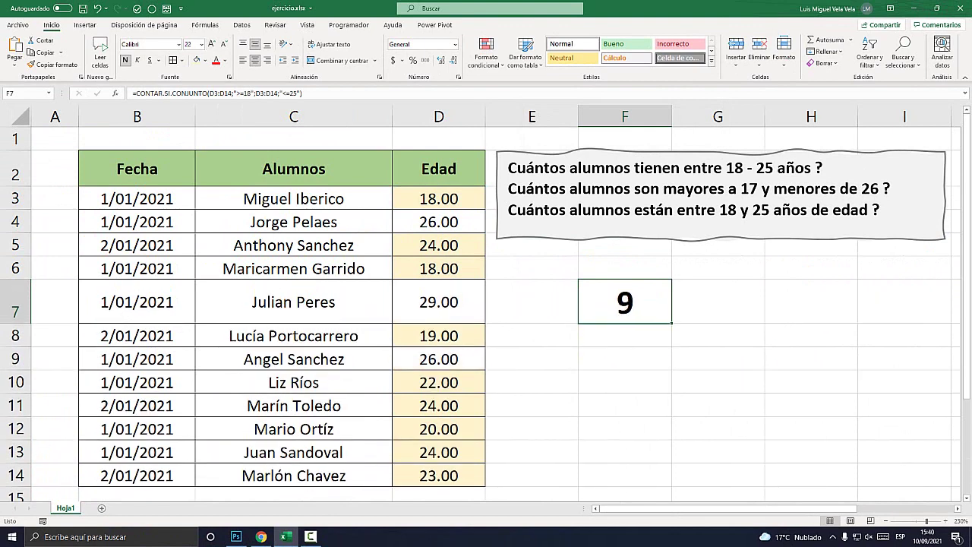
Browse the ages in column D, then select F9 for the lower limit.
left_click_drag(439, 198, 439, 452)
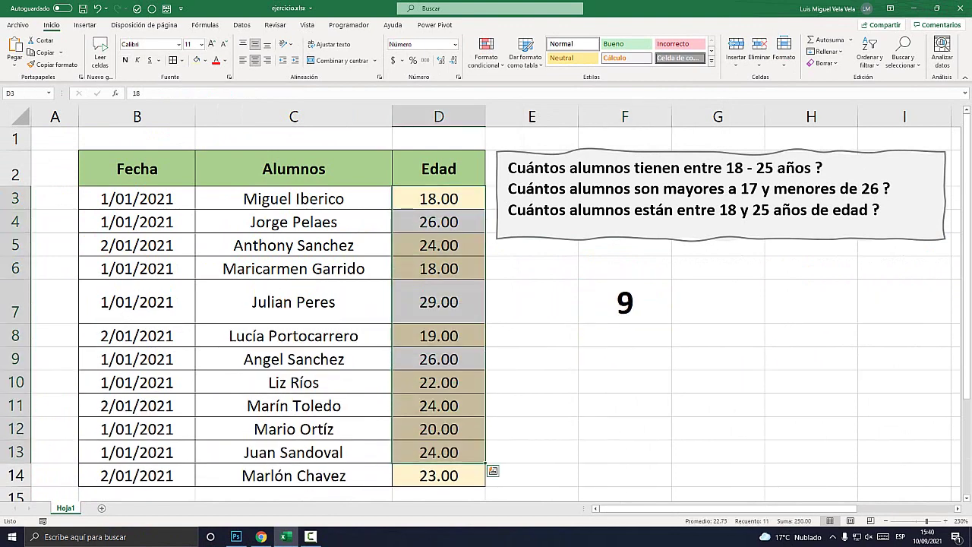
key("ctrl+Down")
key("Up")
key("Up")
key("Up")
key("Up")
key("Up")
key("Up")
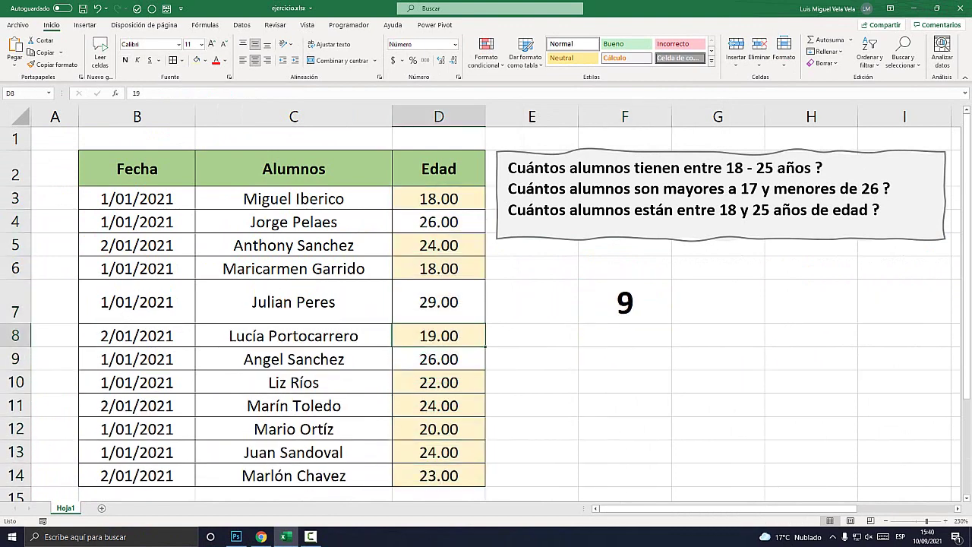
left_click_drag(439, 335, 439, 245)
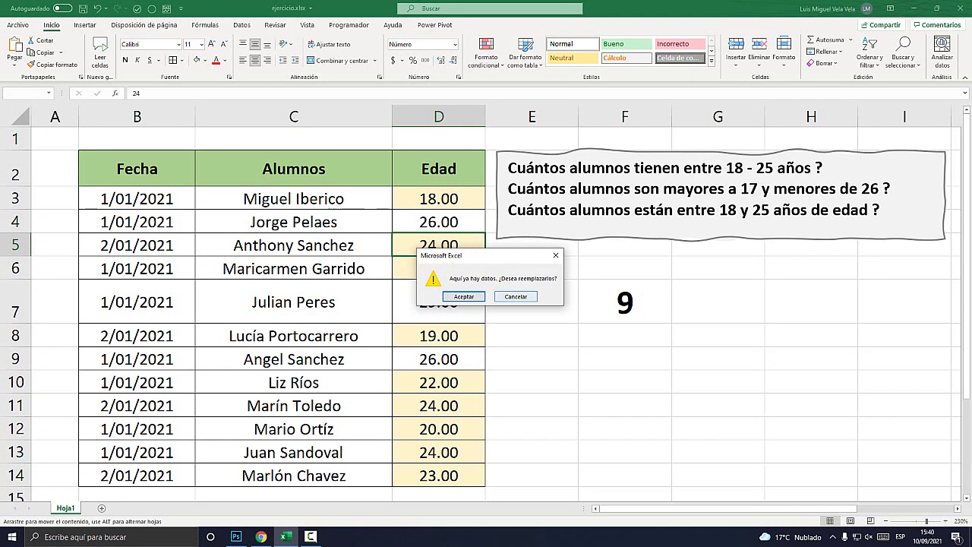
key("Escape")
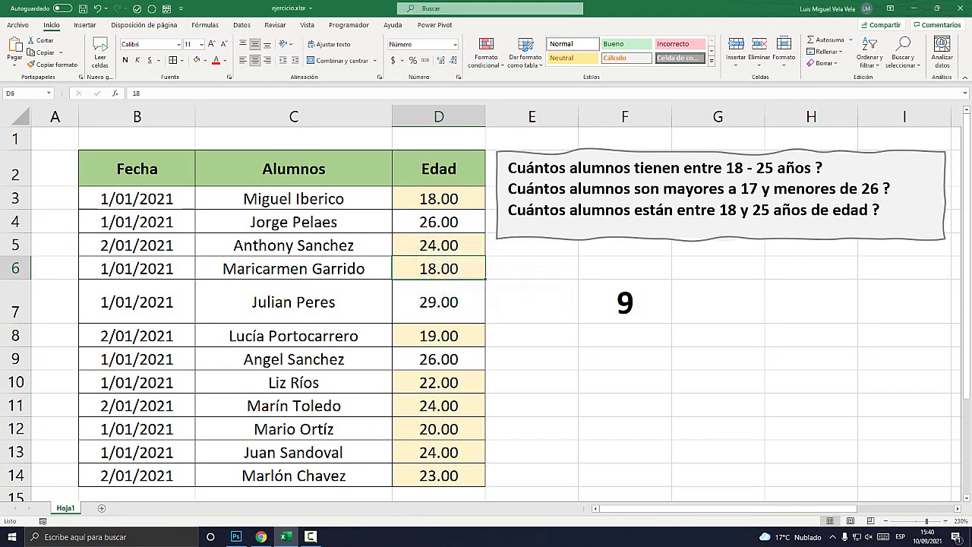
left_click(625, 358)
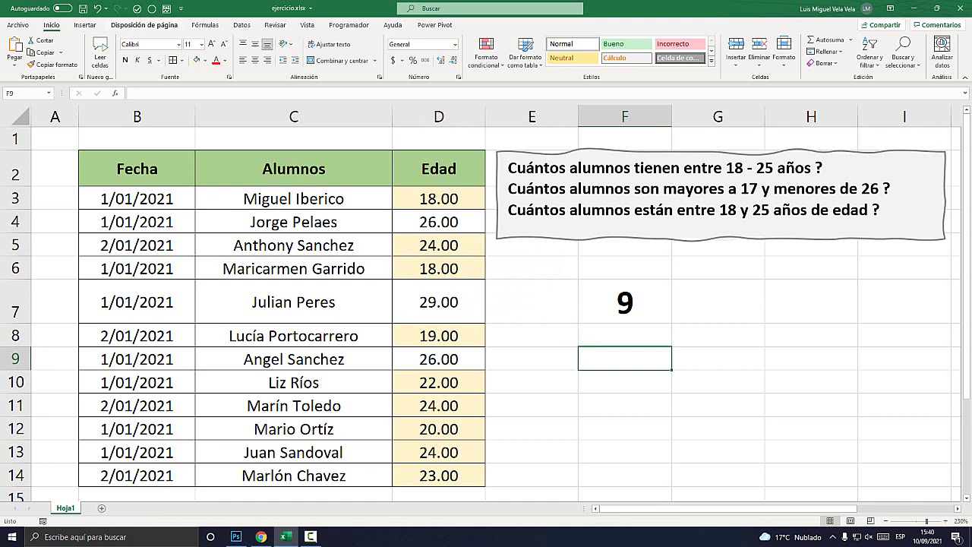
Fill F9 light yellow and G9 light green.
left_click(205, 60)
left_click(256, 106)
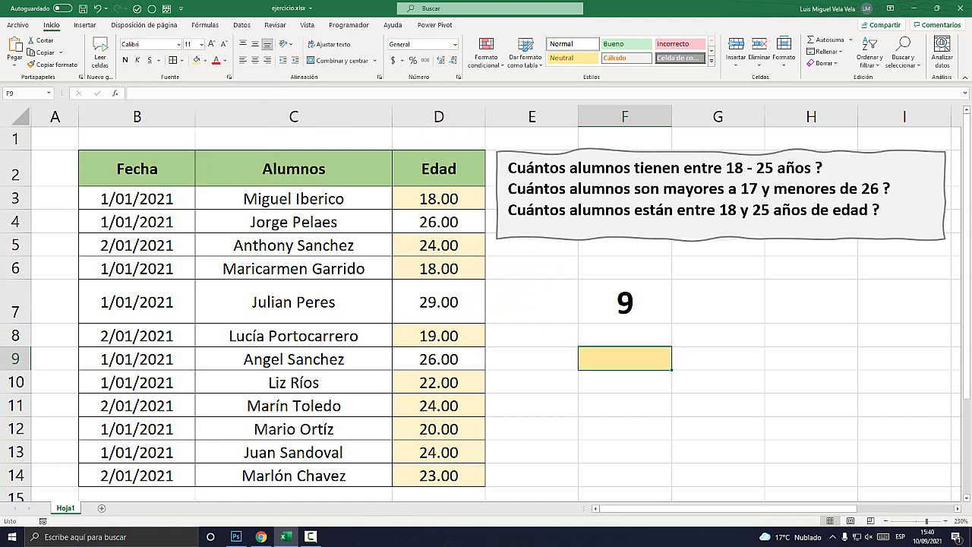
key("Right")
left_click(204, 60)
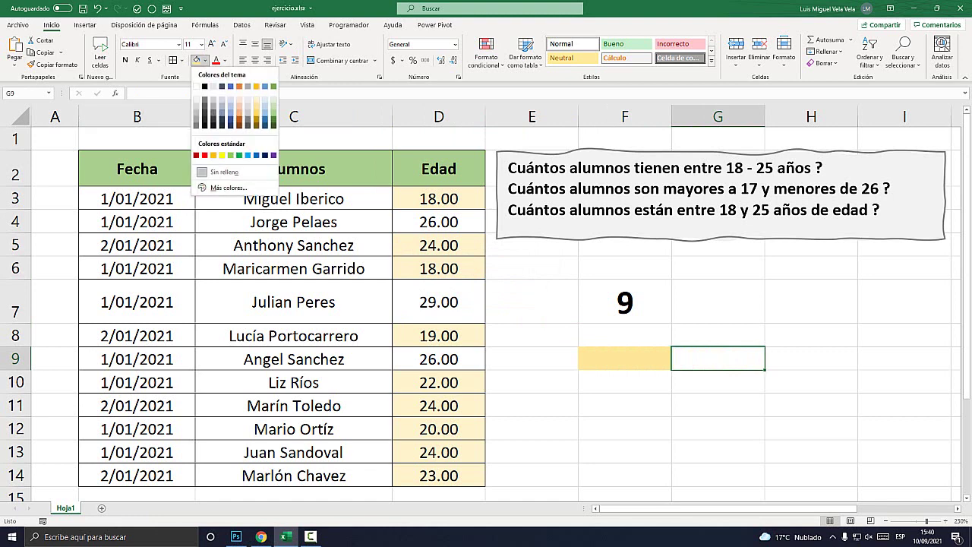
left_click(273, 106)
key("Left")
key("shift+Right")
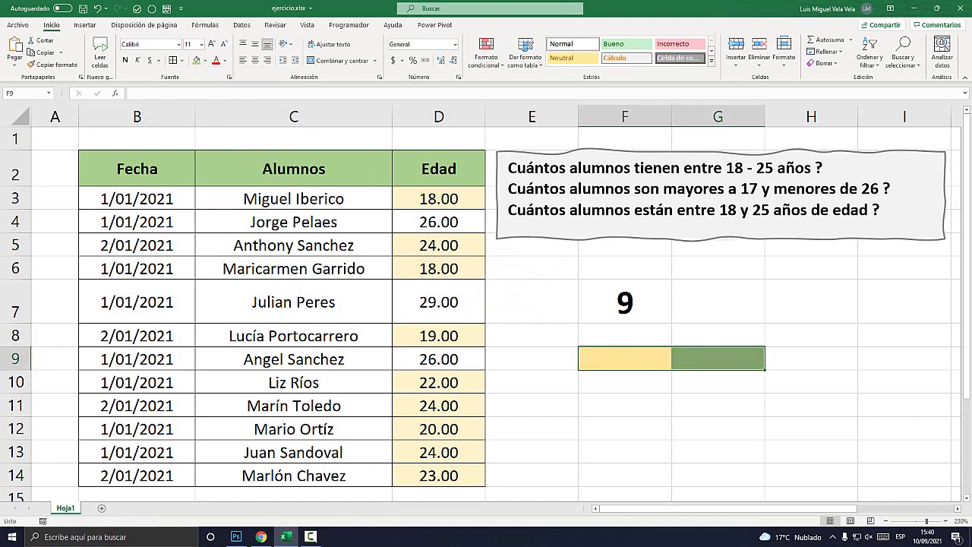
Clear F7, enter limits 18 in F9 and 25 in G9, and centre them.
key("Up")
key("Up")
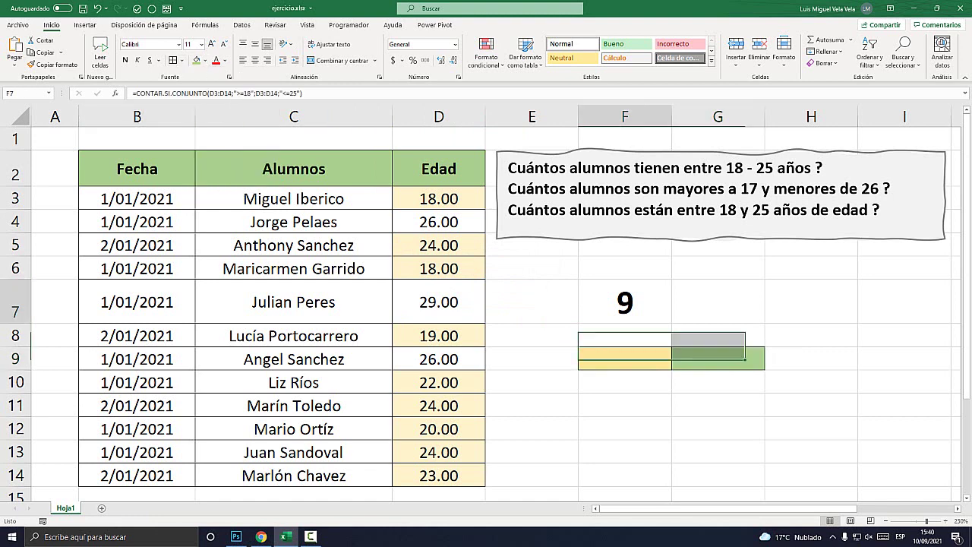
key("Delete")
key("Down")
key("Down")
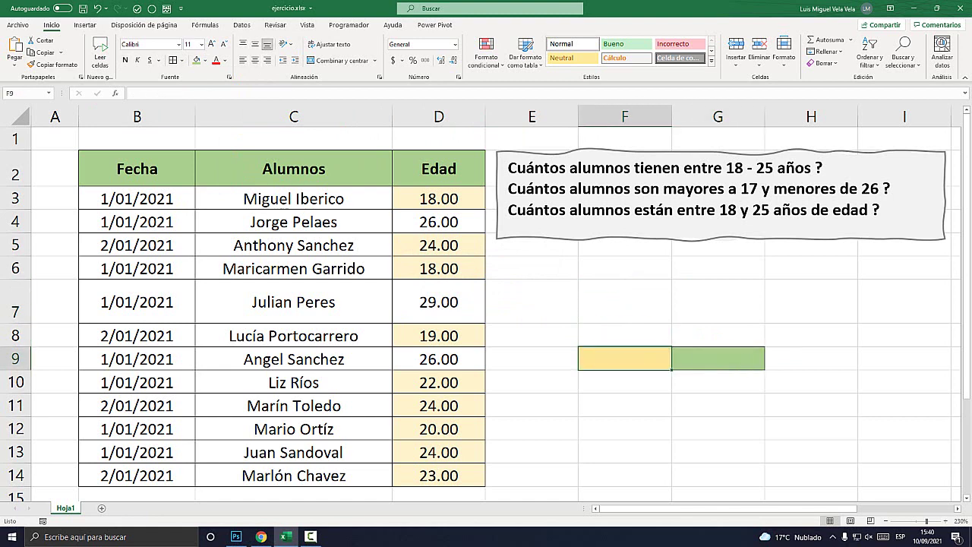
type("18")
key("Tab")
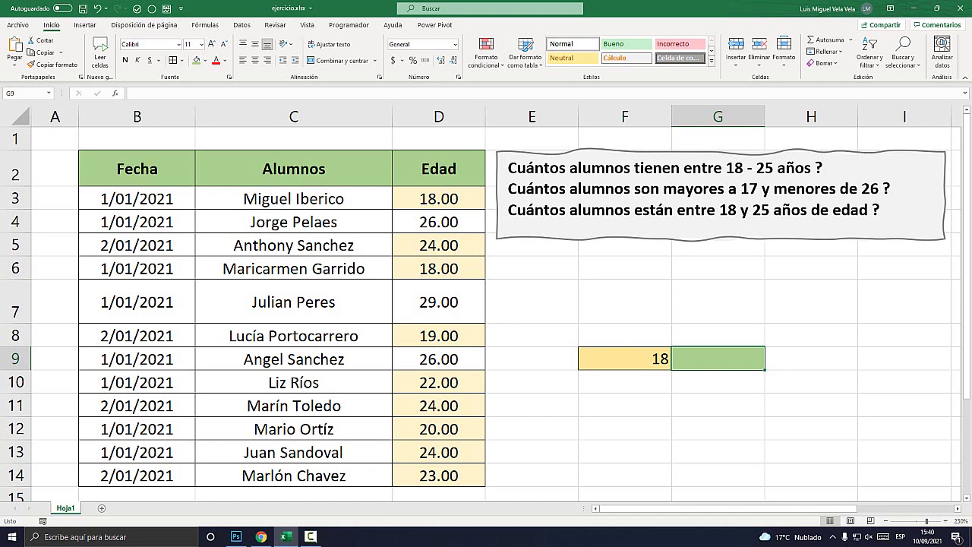
type("25")
key("Return")
left_click_drag(624, 358, 718, 358)
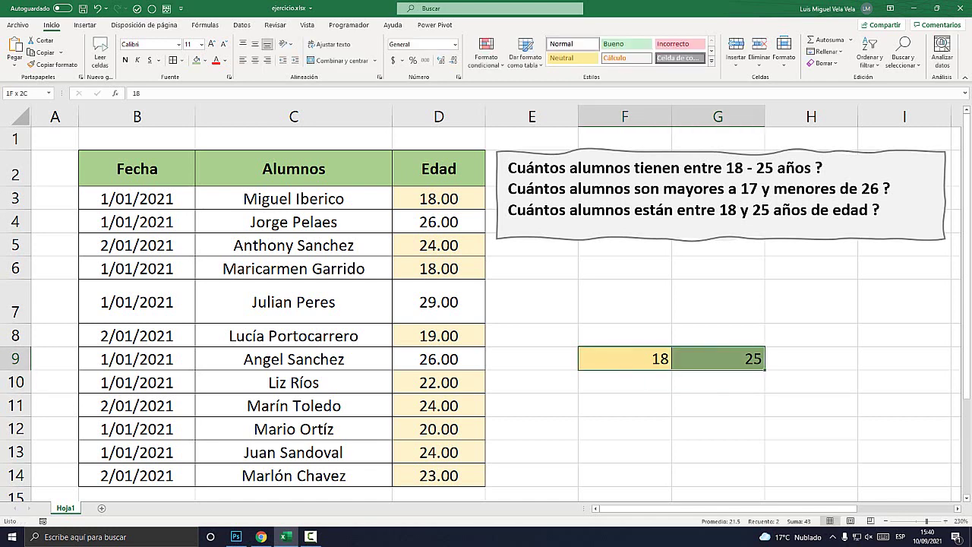
left_click(255, 60)
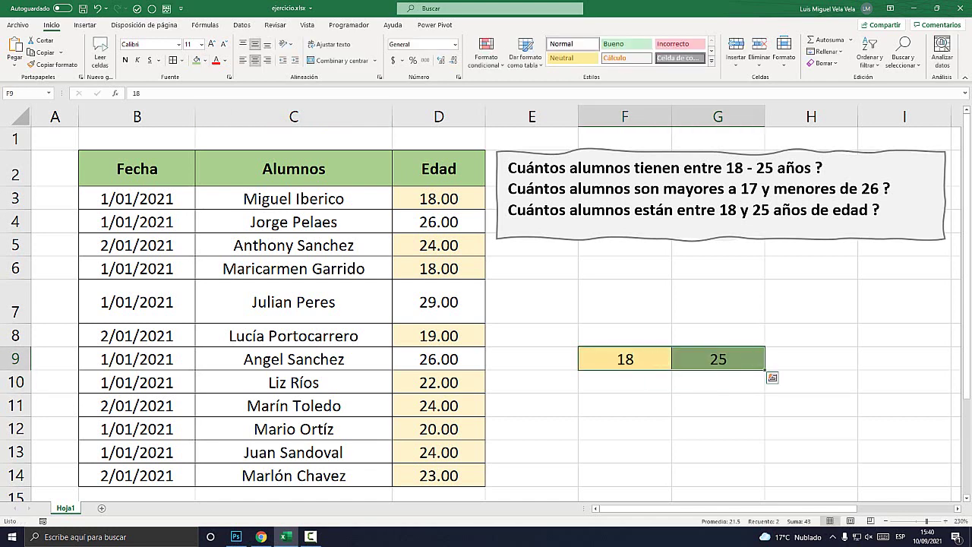
left_click(624, 359)
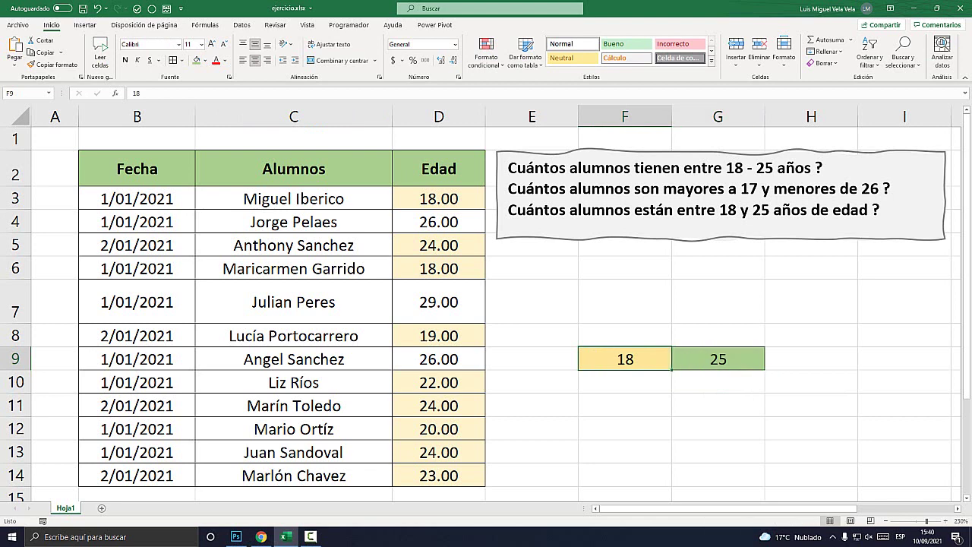
Try limits 15 and 26 in F9 and G9, then undo back to 18 and 25.
type("15")
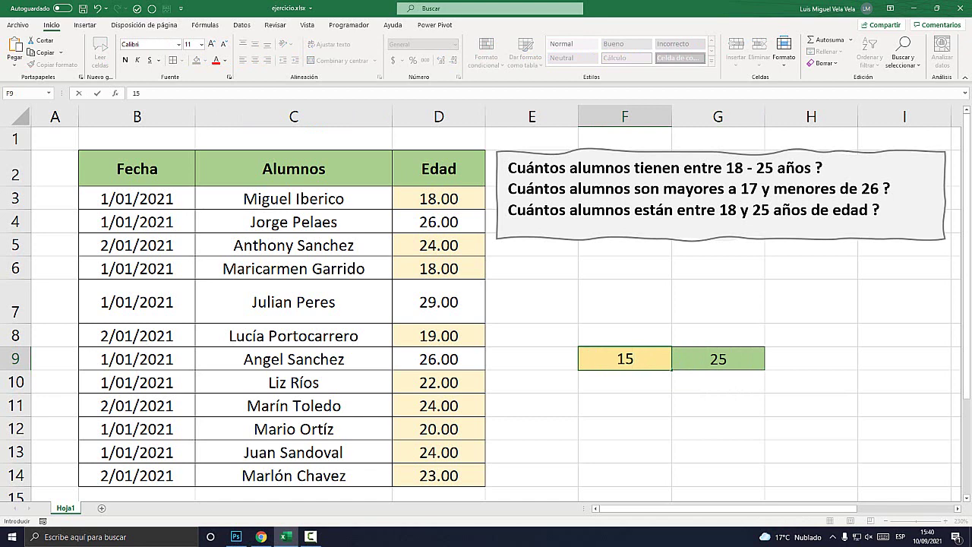
key("Tab")
type("26")
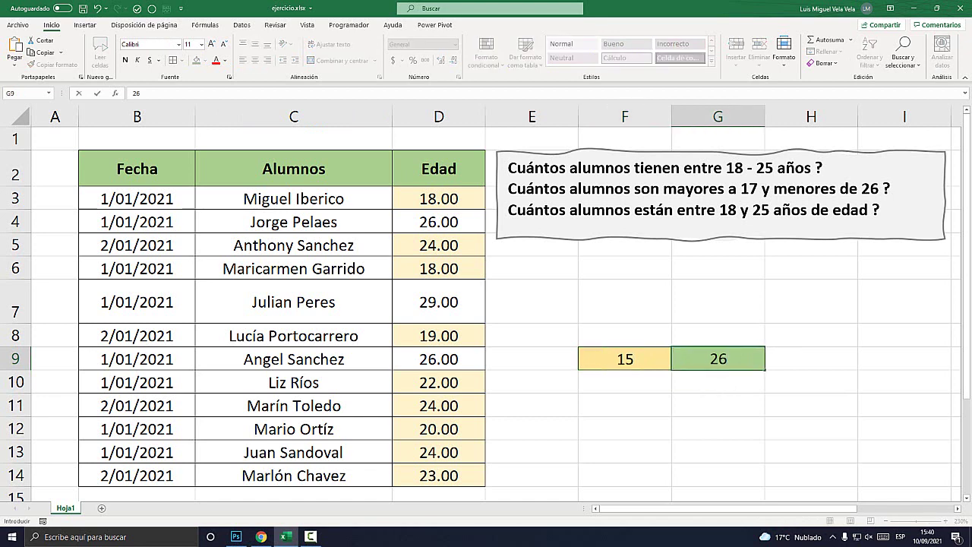
key("Return")
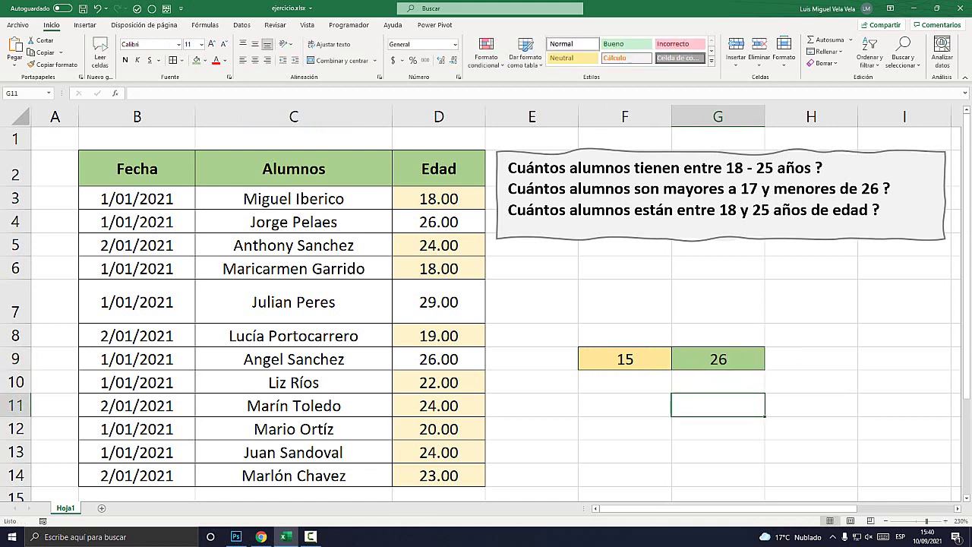
left_click(626, 358)
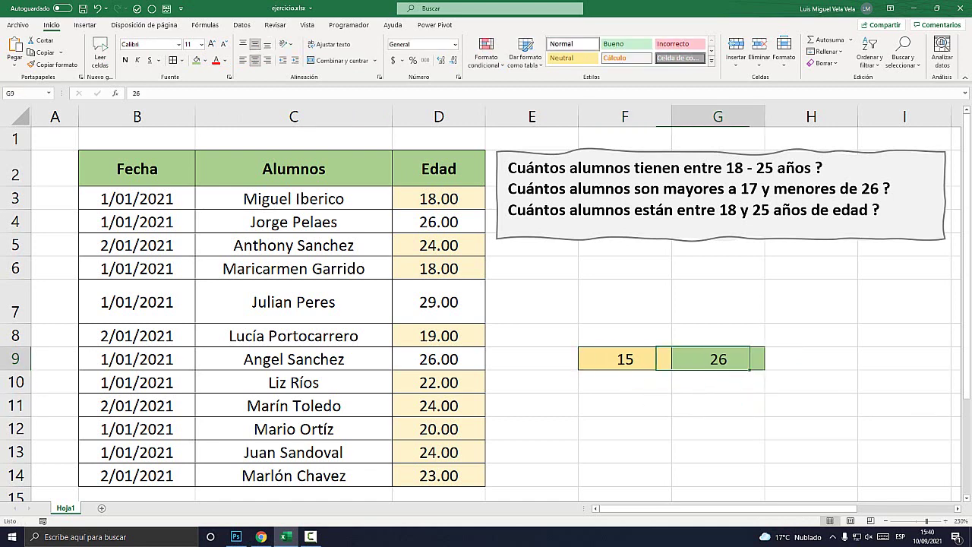
key("ctrl+z")
key("ctrl+z")
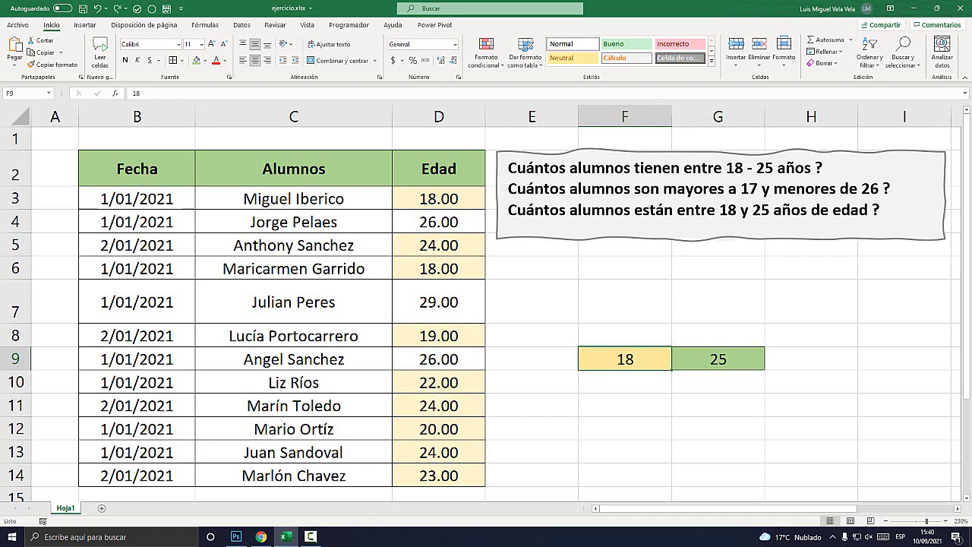
key("Up")
key("Up")
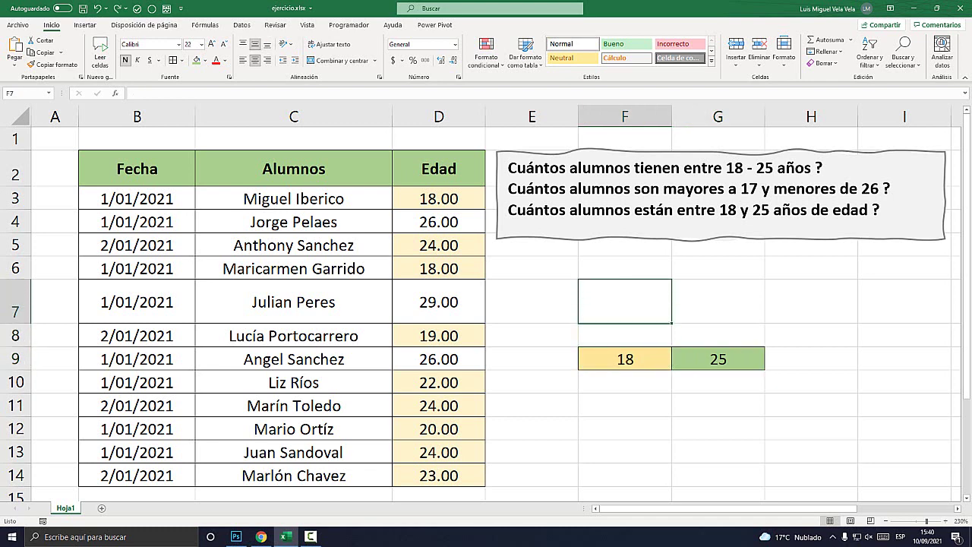
Undo F7's enlarged formatting and start =CONTAR.SI.CONJUNTO( in F7 from the autocomplete list.
type("=")
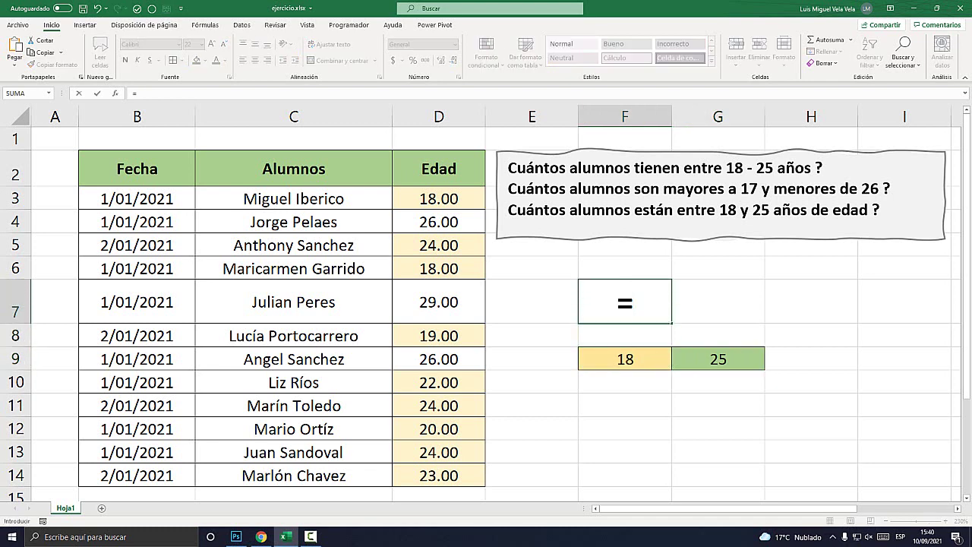
key("Escape")
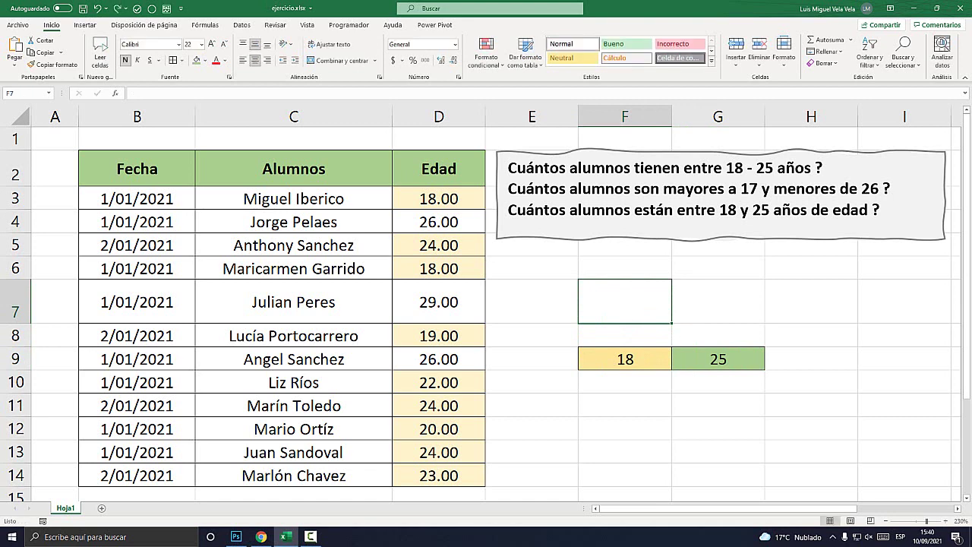
key("ctrl+z")
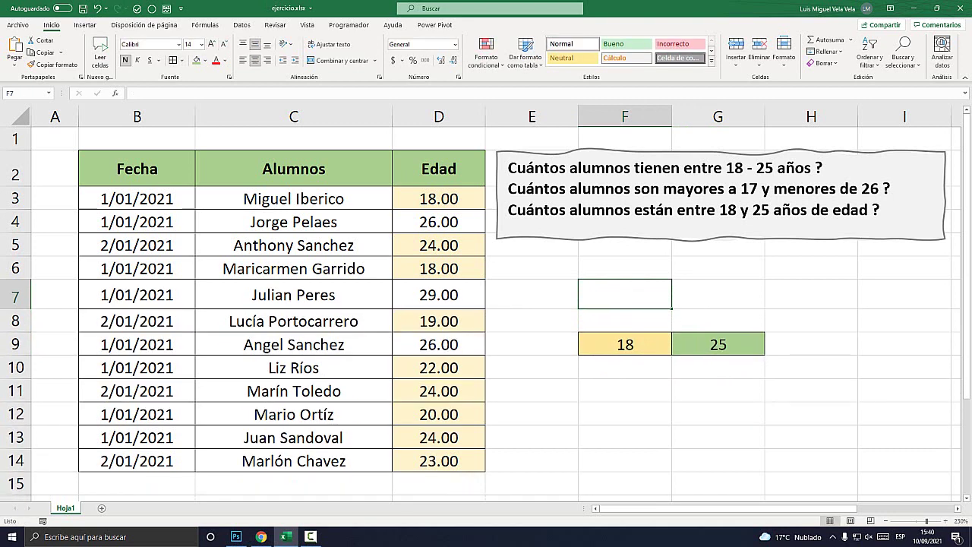
type("=CO")
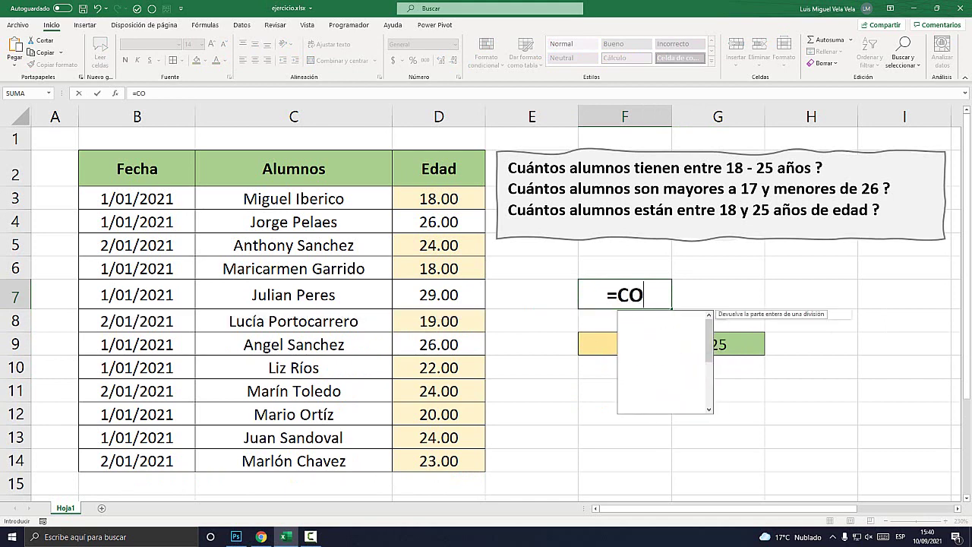
type("NTAR.SI(")
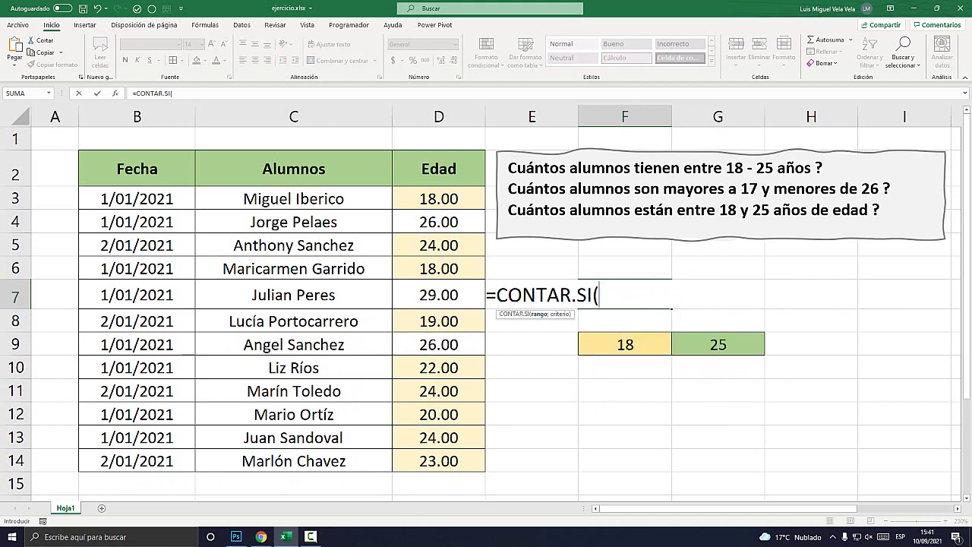
key("BackSpace")
type(".C")
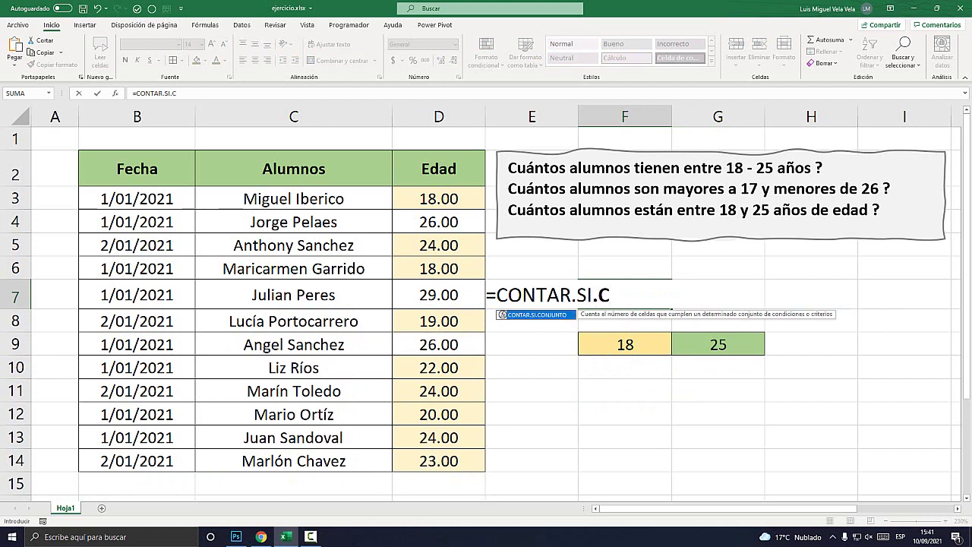
key("Tab")
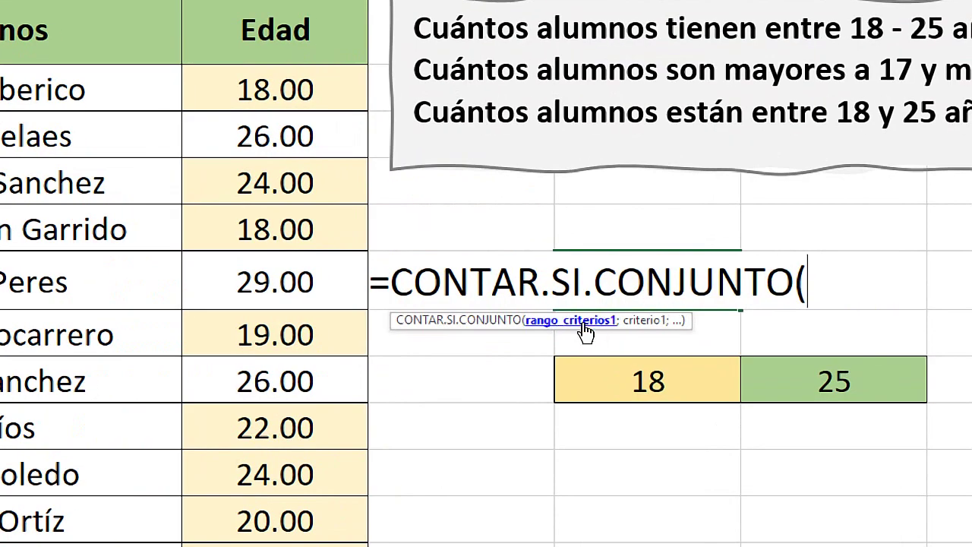
key("super")
Extend the F7 formula to =CONTAR.SI.CONJUNTO(D3:D14;">="& using the Edad range.
key("Escape")
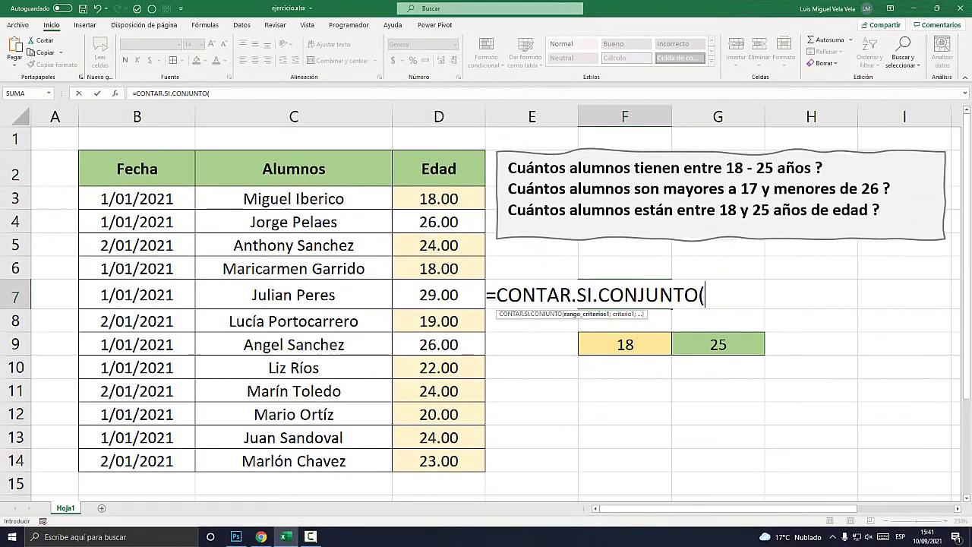
left_click_drag(439, 198, 439, 461)
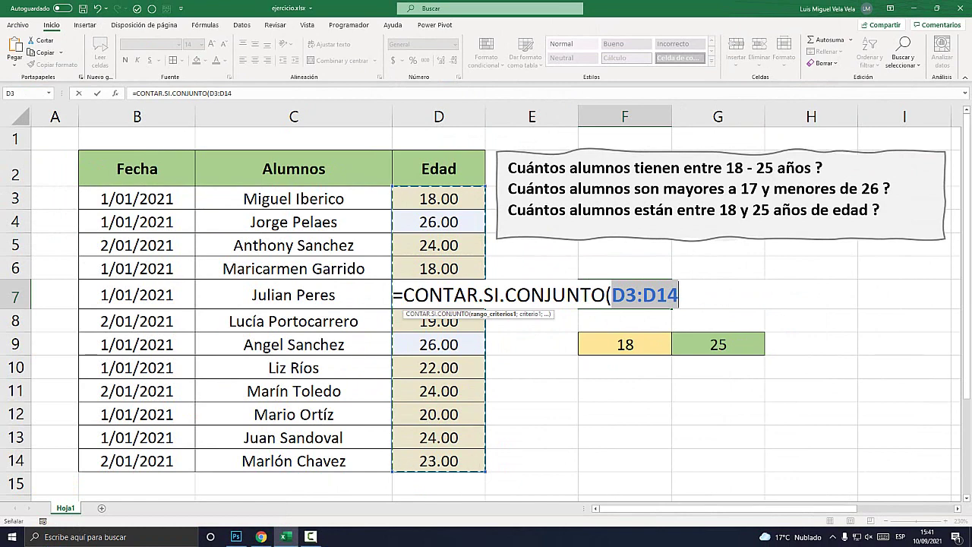
type(";")
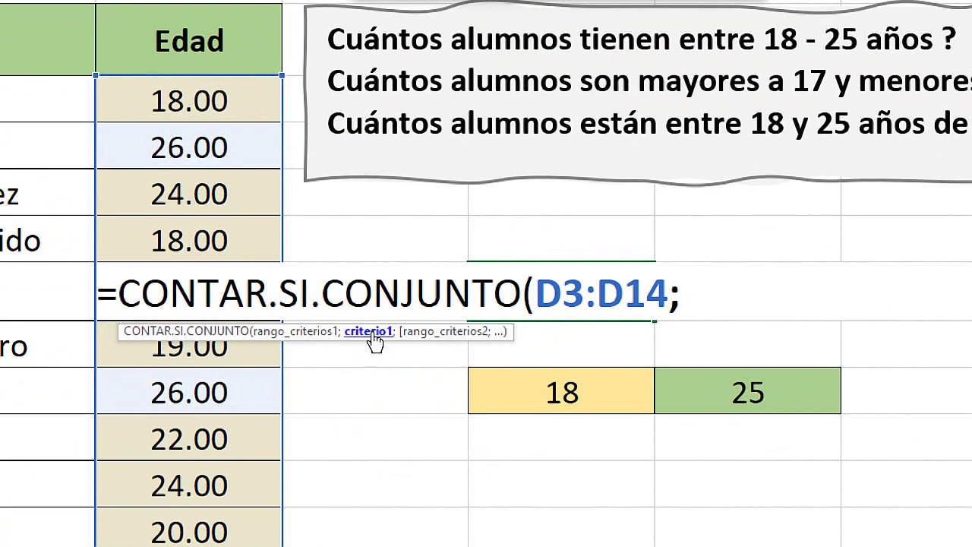
type("\"")
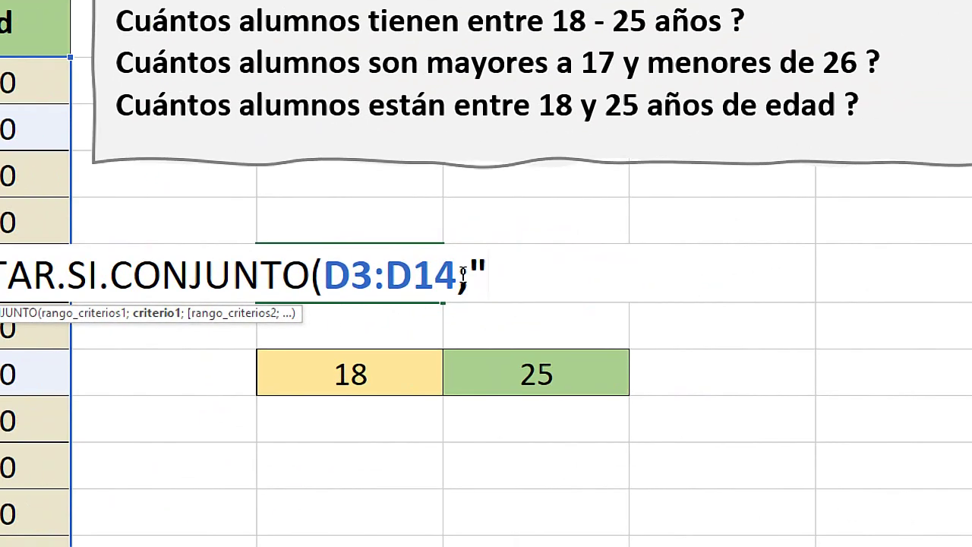
type(">=")
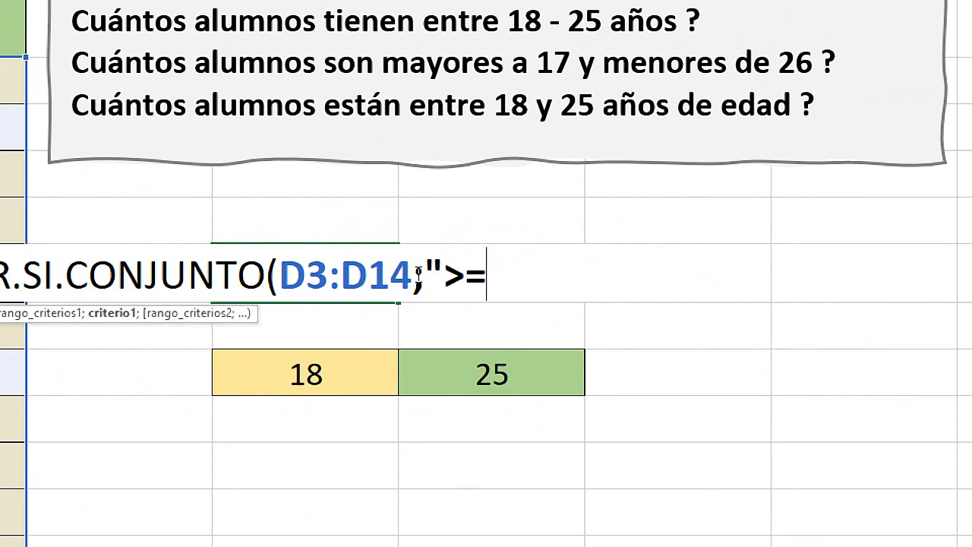
type("\"")
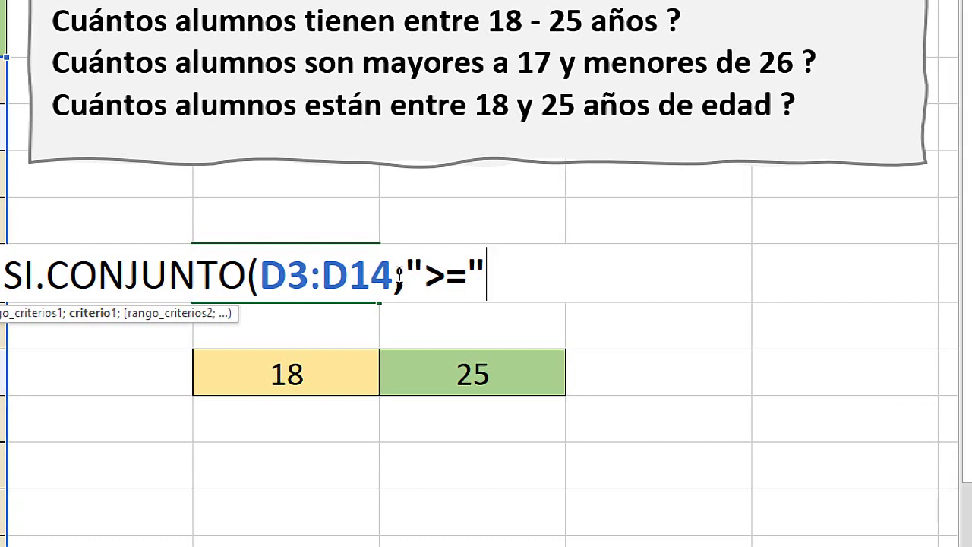
key("Left")
left_click(491, 280)
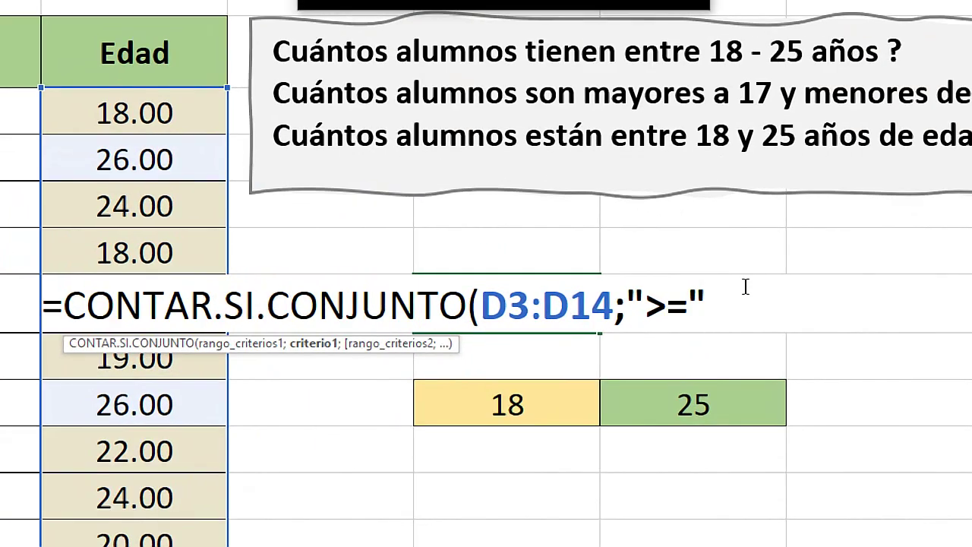
type("&")
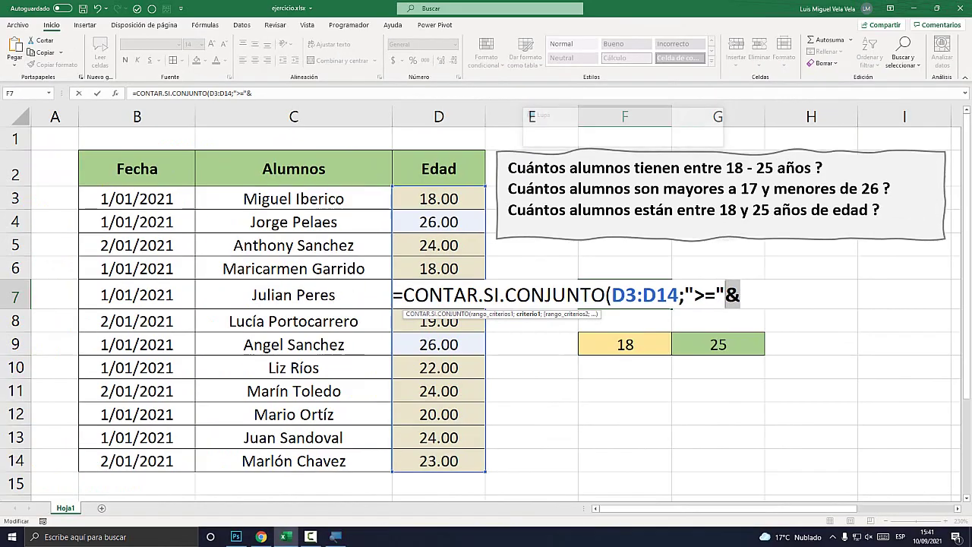
left_click(236, 537)
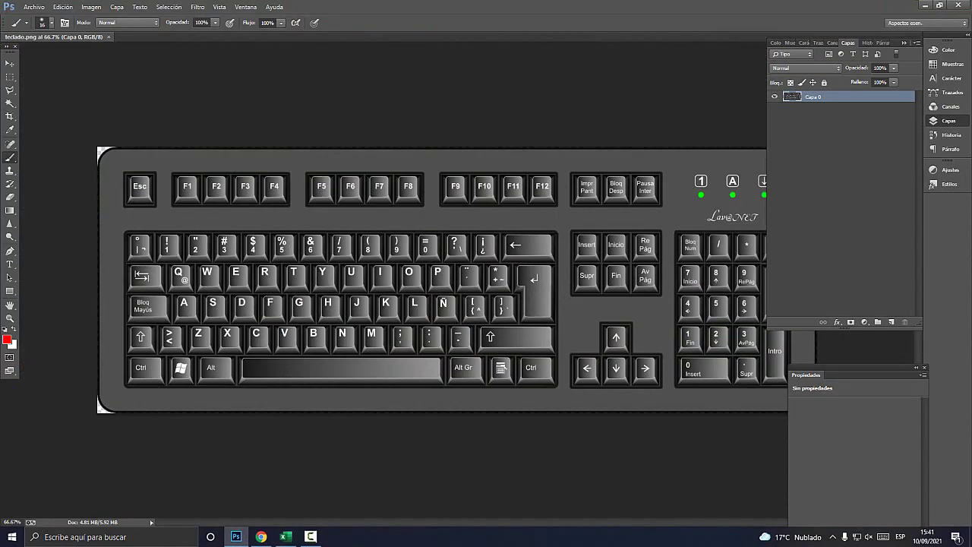
Circle Shift and the & 6 key in red on the keyboard image, with an arrow to the 6.
key("ctrl+plus")
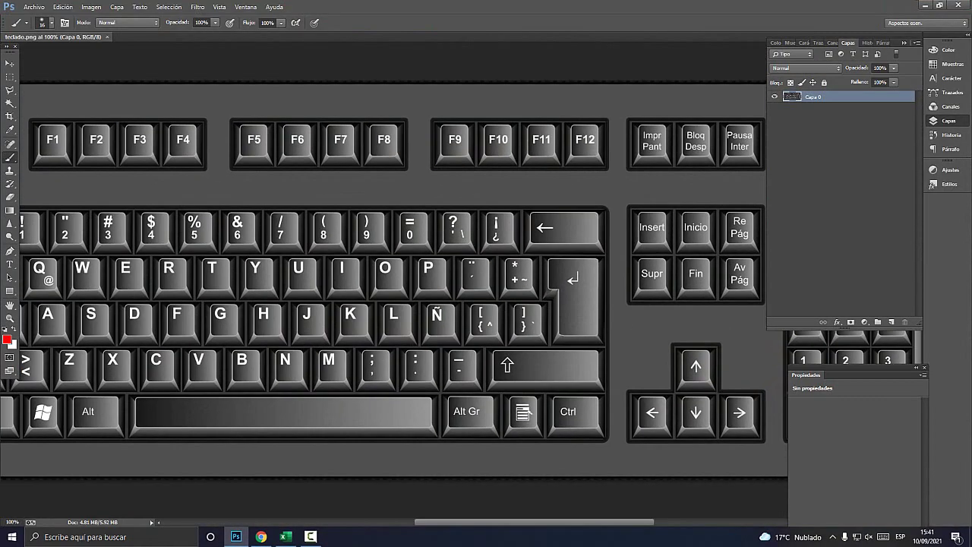
scroll(395, 289, "left", 5)
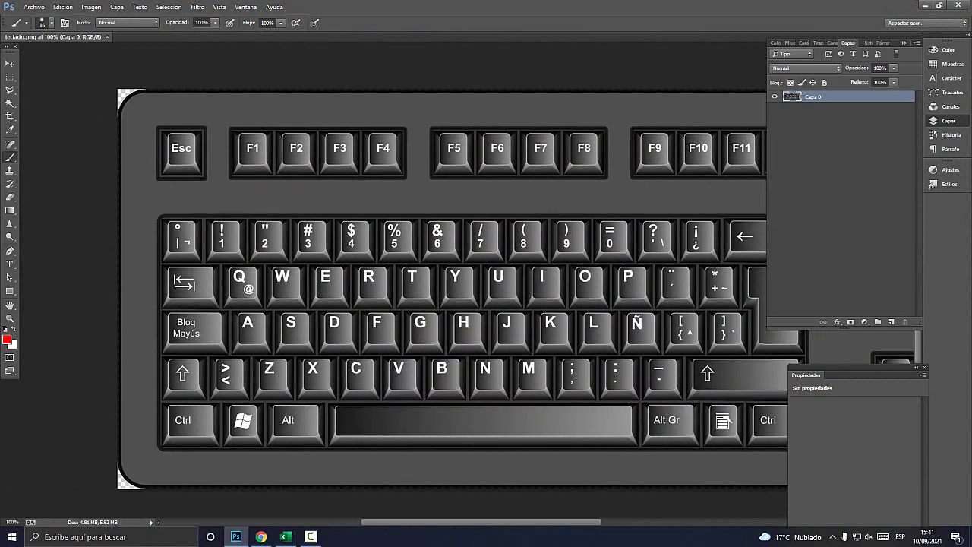
mouse_move(202, 354)
left_mouse_down()
mouse_move(166, 365)
mouse_move(205, 382)
mouse_move(199, 354)
left_mouse_up()
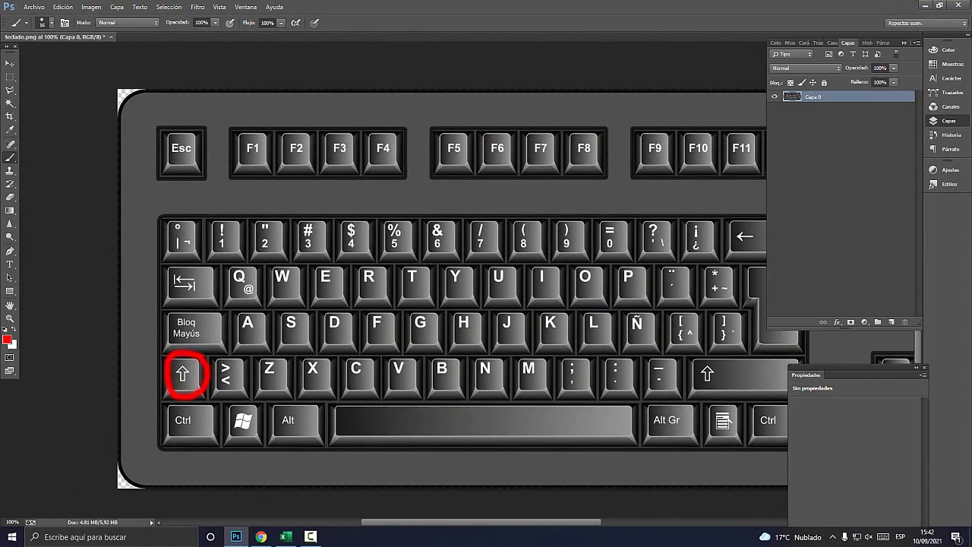
mouse_move(420, 222)
left_mouse_down()
mouse_move(441, 262)
mouse_move(470, 215)
left_mouse_up()
mouse_move(444, 386)
left_mouse_down()
mouse_move(444, 288)
mouse_move(452, 281)
mouse_move(478, 316)
left_mouse_up()
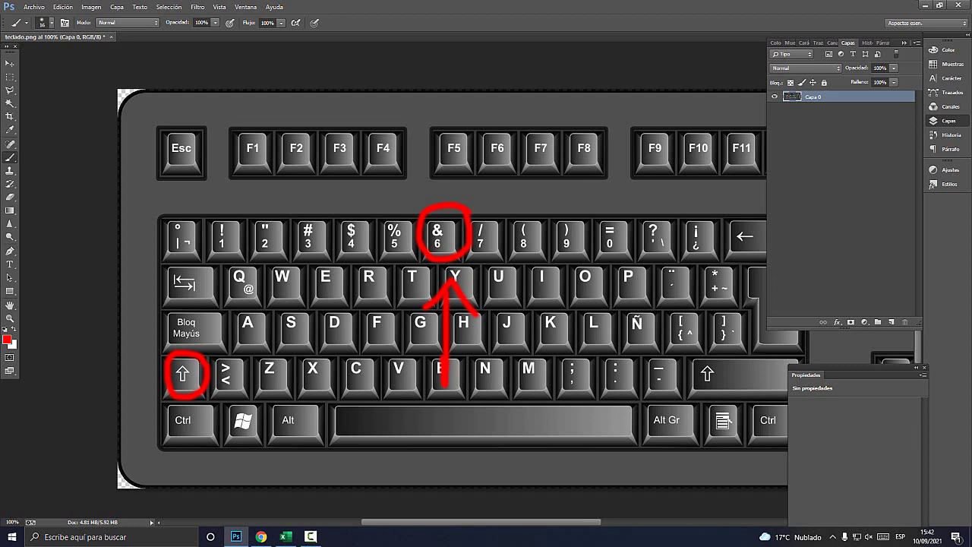
mouse_move(427, 219)
left_mouse_down()
mouse_move(448, 251)
mouse_move(456, 216)
left_mouse_up()
left_click(285, 536)
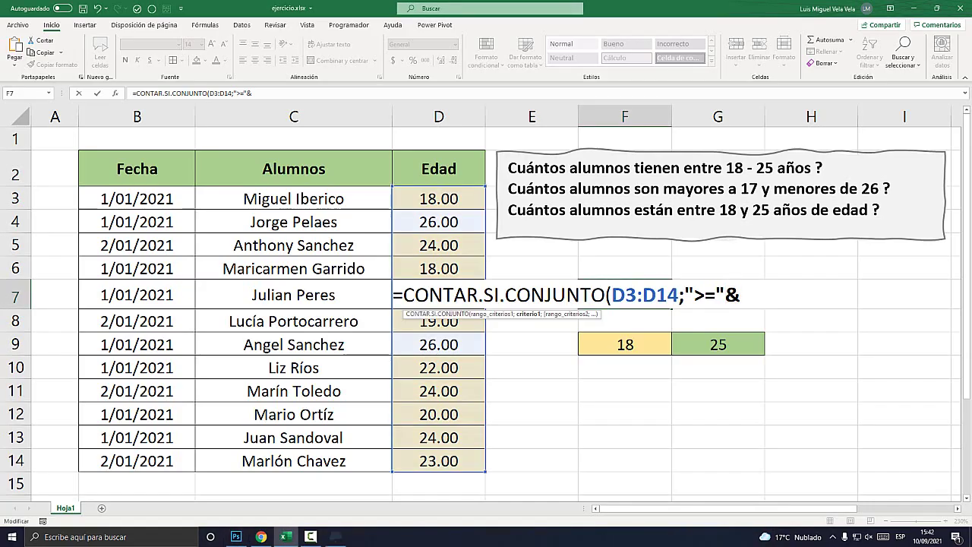
Join F9 to the first criterion in F7's formula and delete the misplaced quote after >=.
key("super+plus")
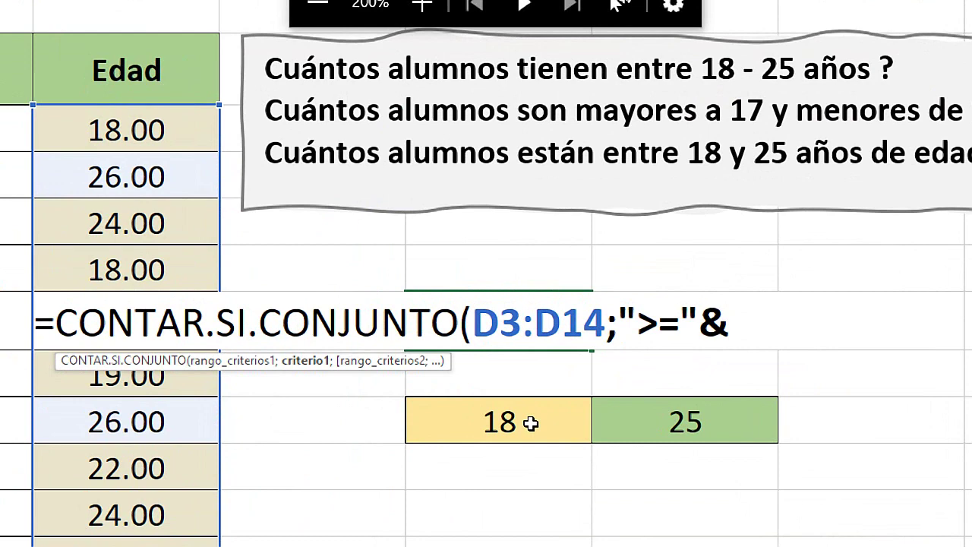
left_click(501, 422)
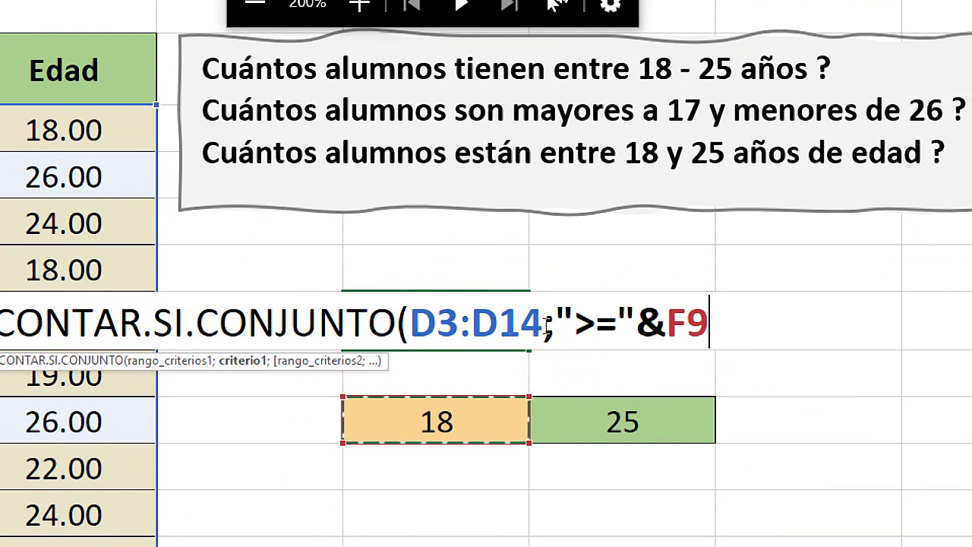
double_click(567, 318)
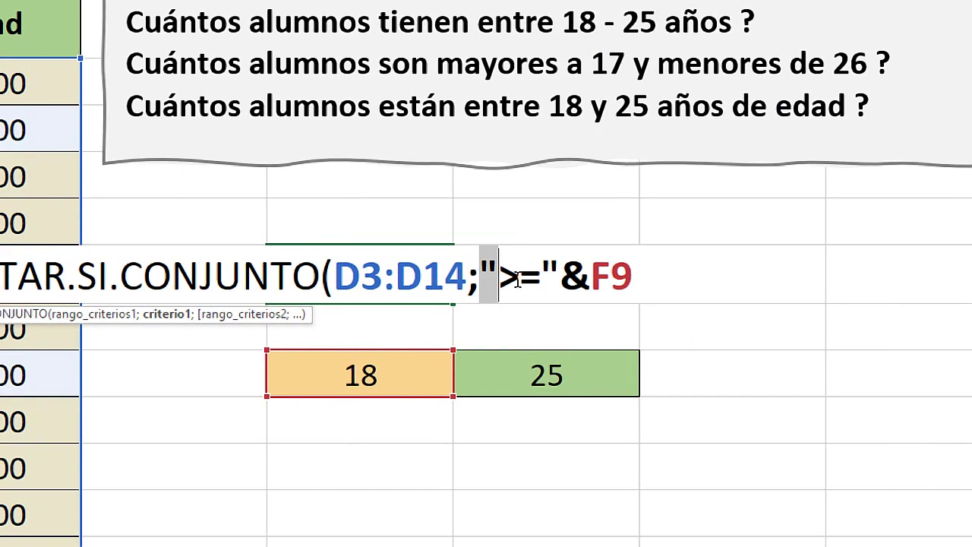
left_click(600, 325)
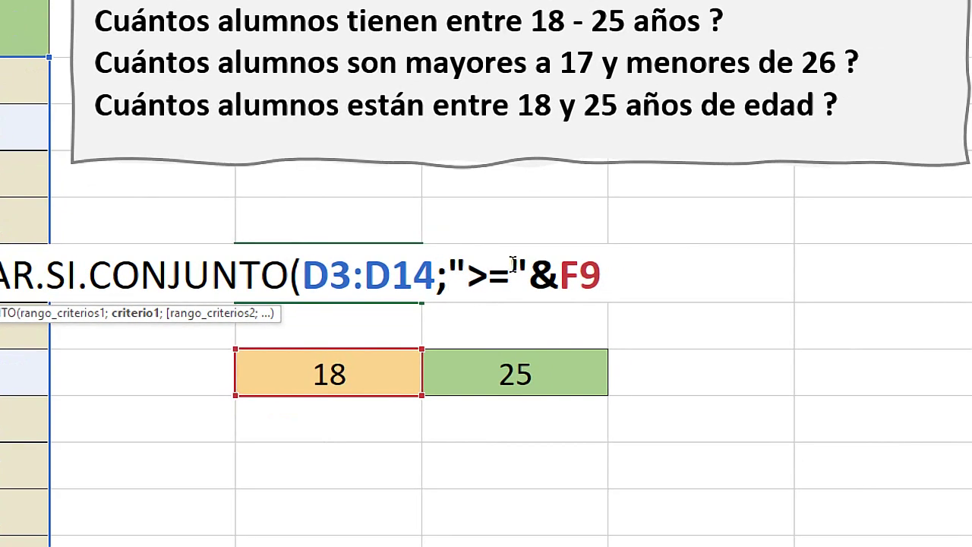
double_click(516, 275)
left_click(495, 275)
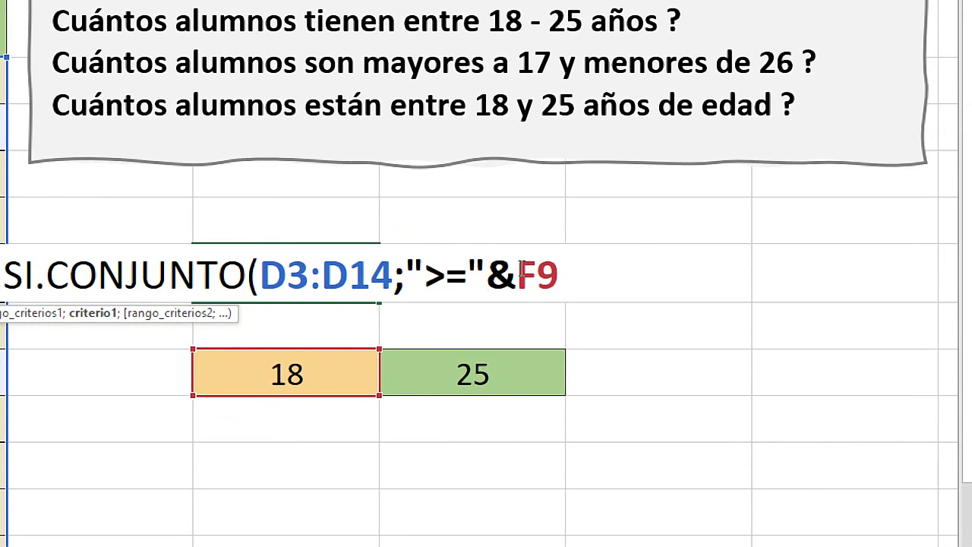
double_click(495, 275)
left_click(492, 275)
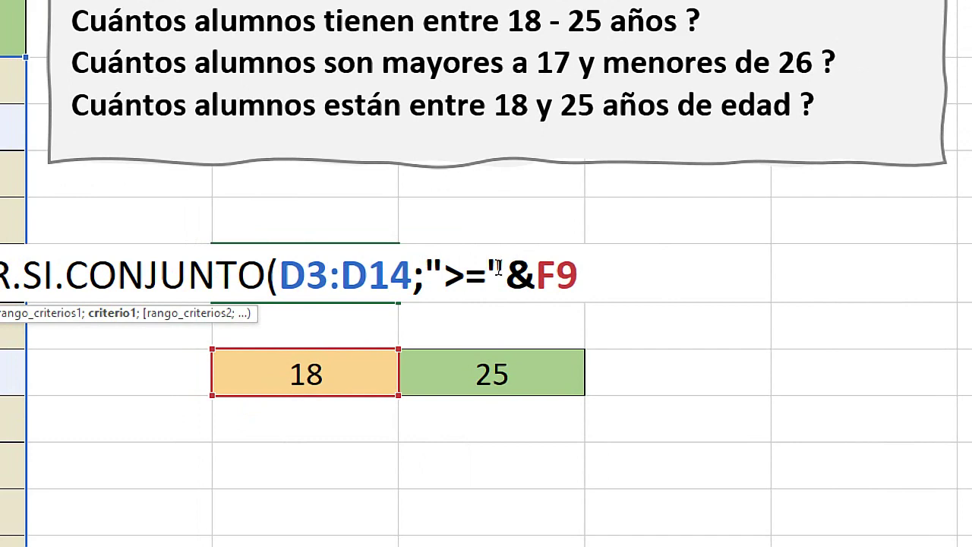
double_click(499, 272)
key("Delete")
Move the closing quote so the criterion reads ">="&F9, then add a semicolon.
left_click(563, 278)
type("\"")
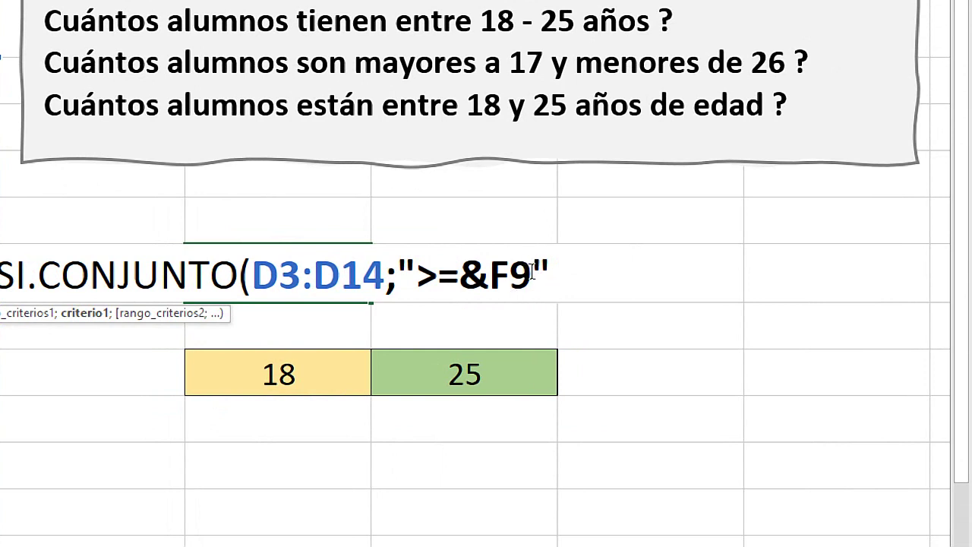
left_click_drag(534, 277, 498, 277)
left_click(512, 278)
double_click(523, 278)
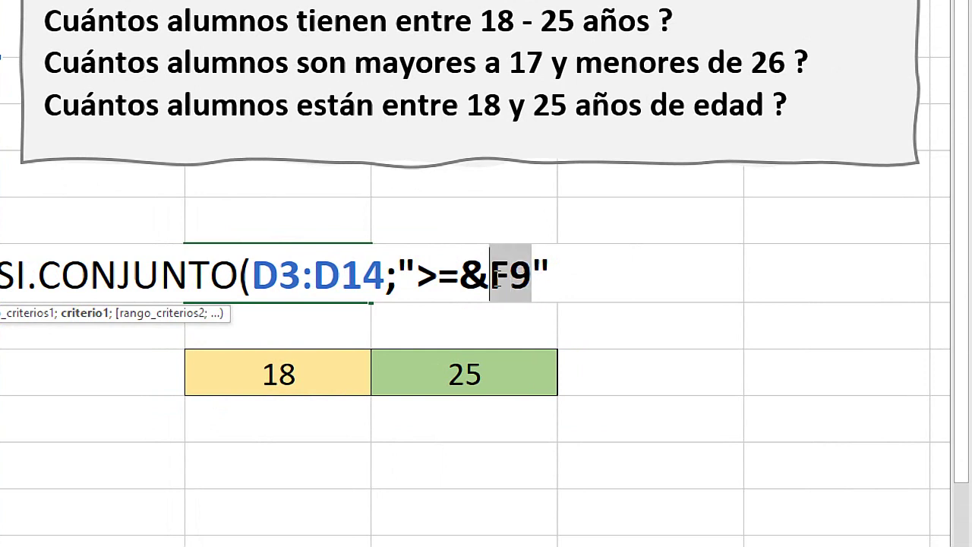
left_click_drag(553, 266, 533, 267)
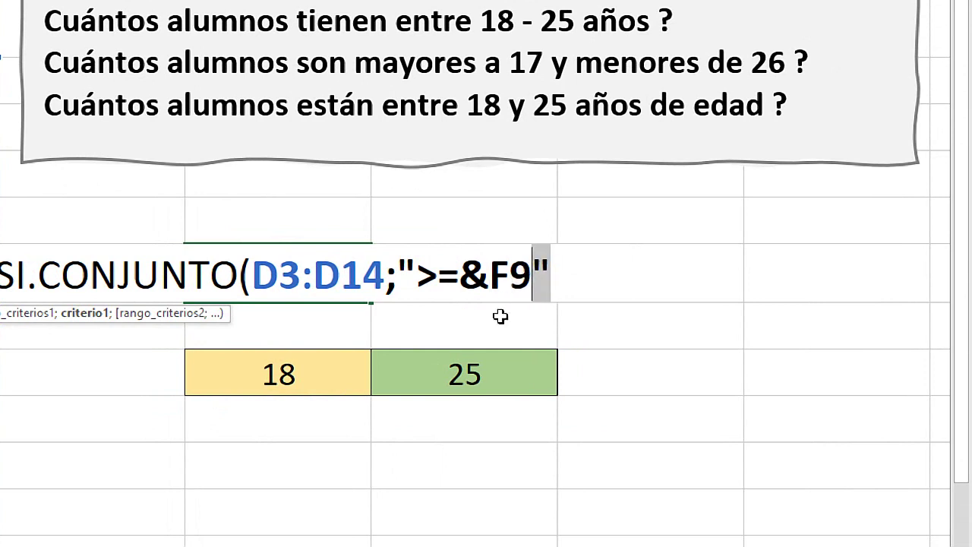
key("ctrl+x")
left_click(460, 275)
key("ctrl+v")
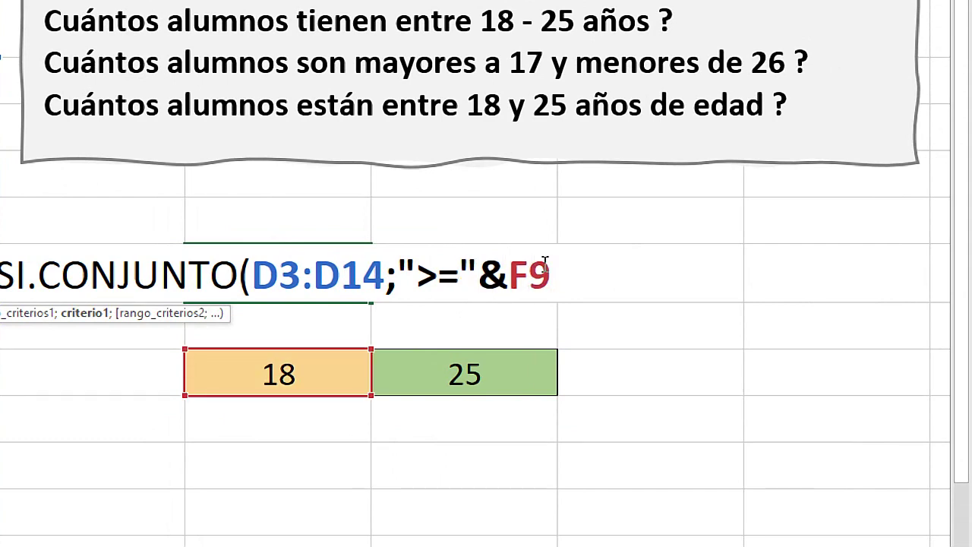
left_click(548, 272)
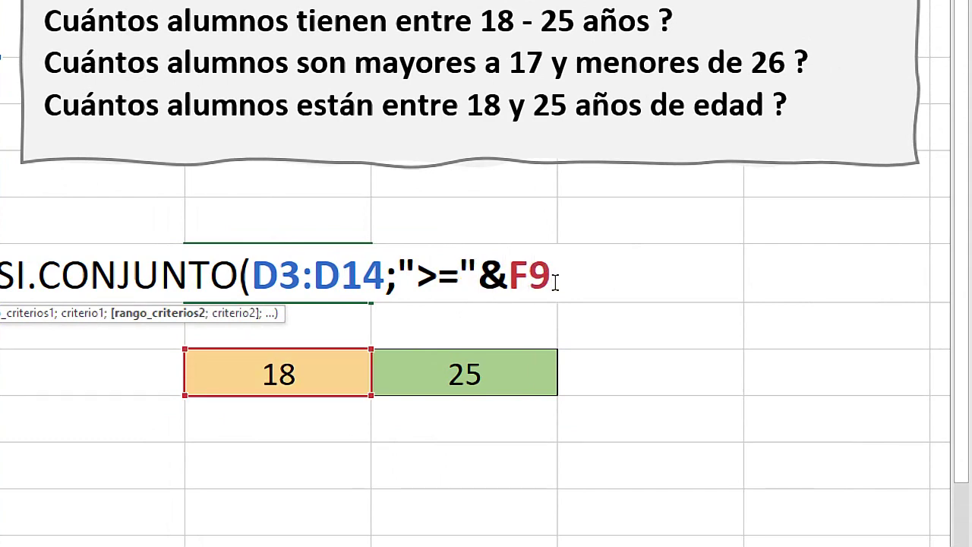
type(";")
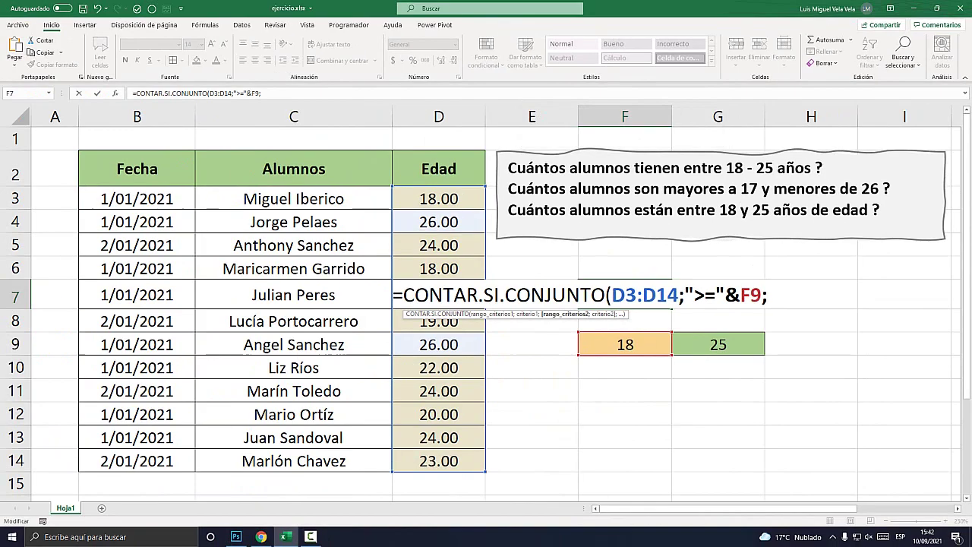
Append the second criterion D3:D14;"<="&G9 to F7's CONTAR.SI.CONJUNTO formula.
left_click_drag(439, 199, 439, 461)
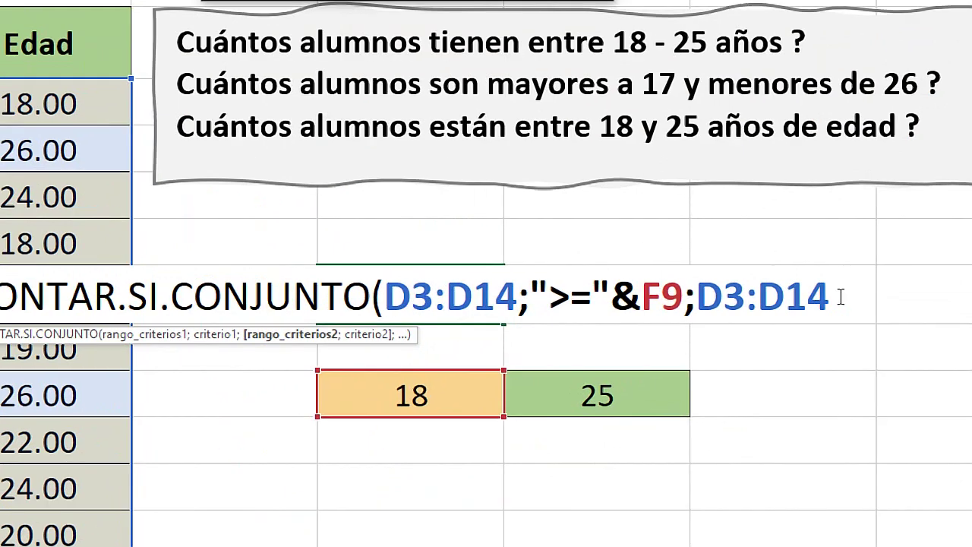
type(";")
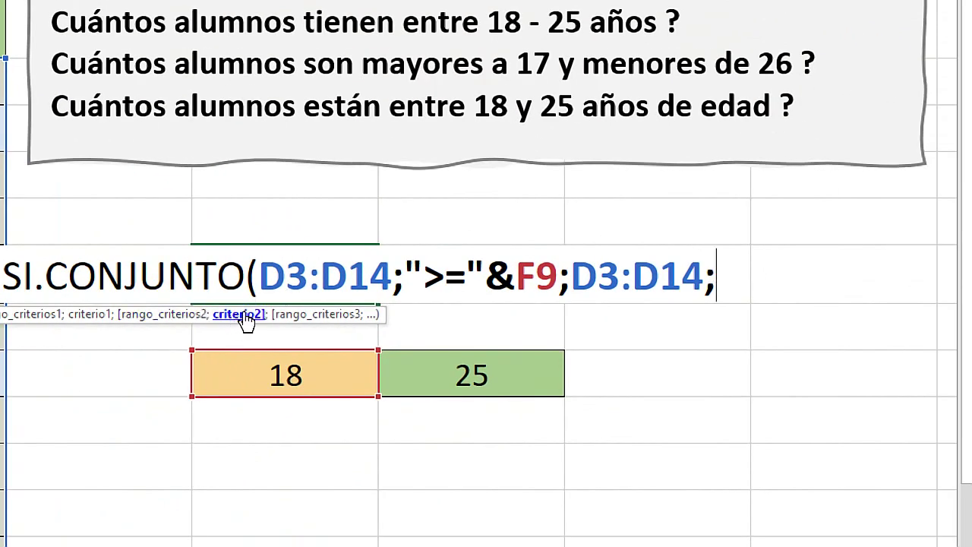
mouse_move(320, 312)
left_mouse_down()
mouse_move(516, 329)
mouse_move(734, 322)
left_mouse_up()
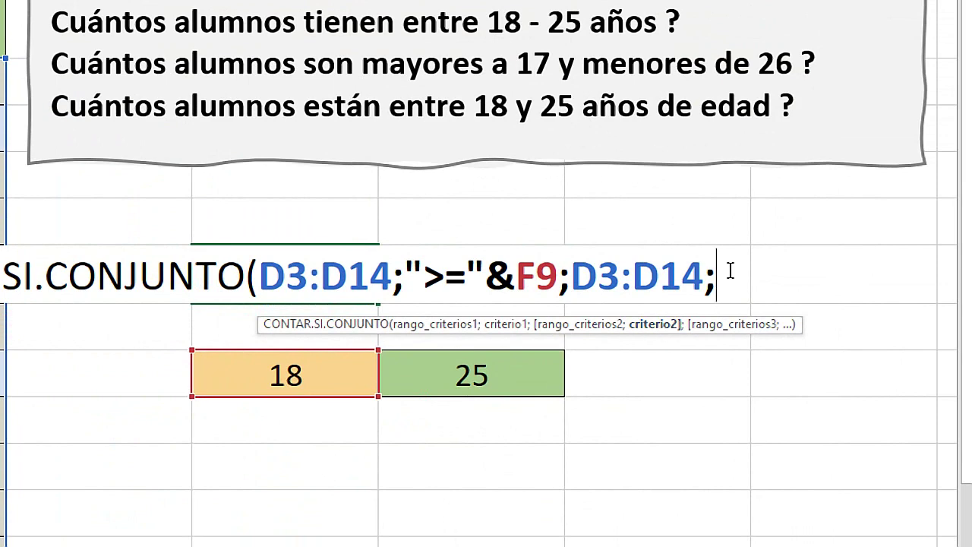
type("\"")
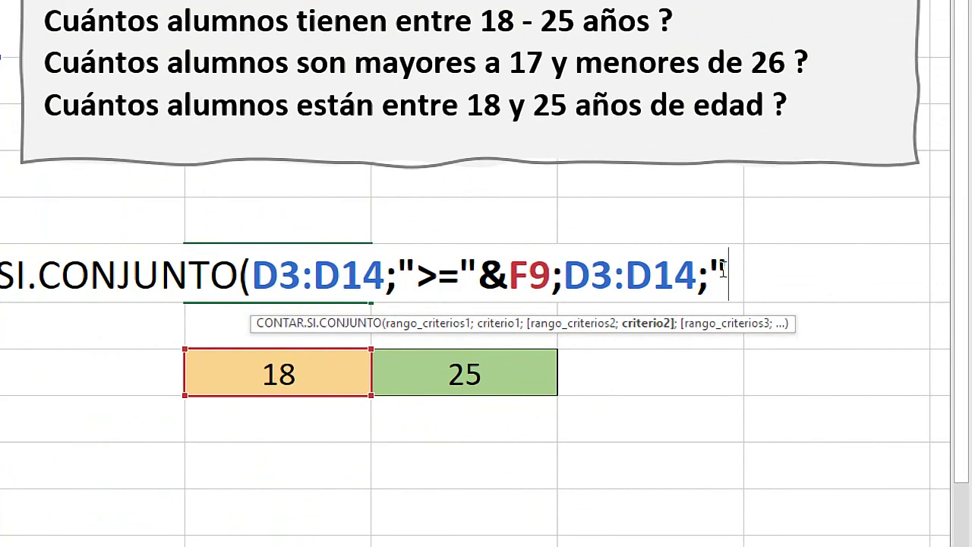
type("<=")
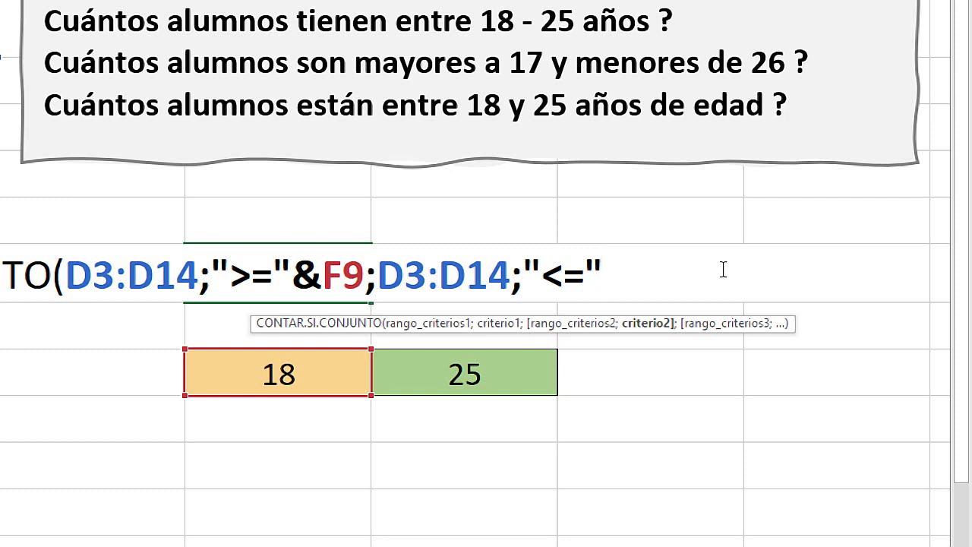
type("&")
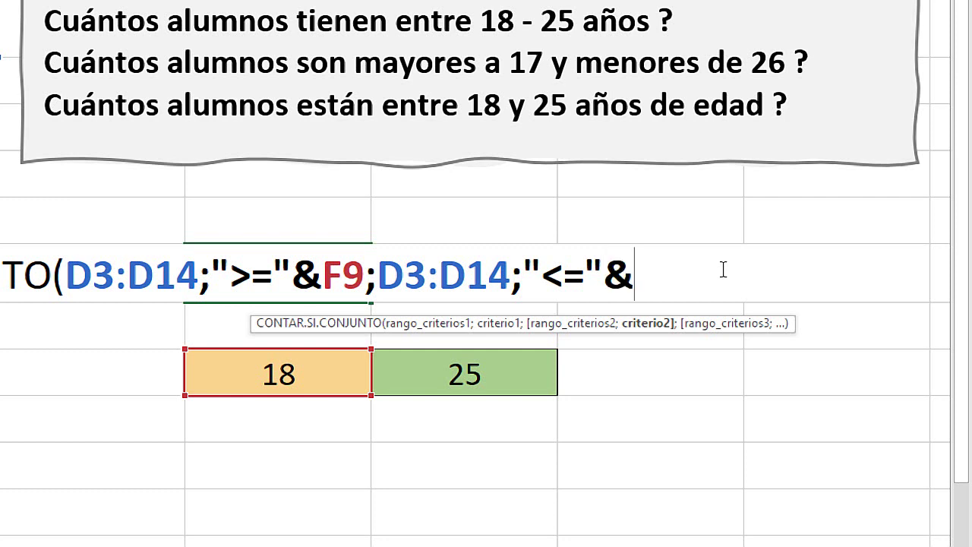
left_click(456, 386)
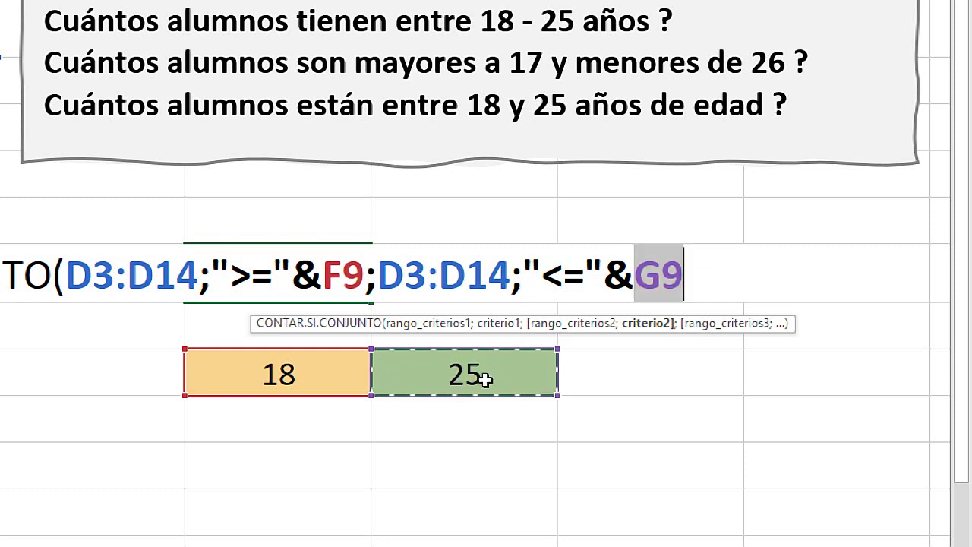
left_click(702, 277)
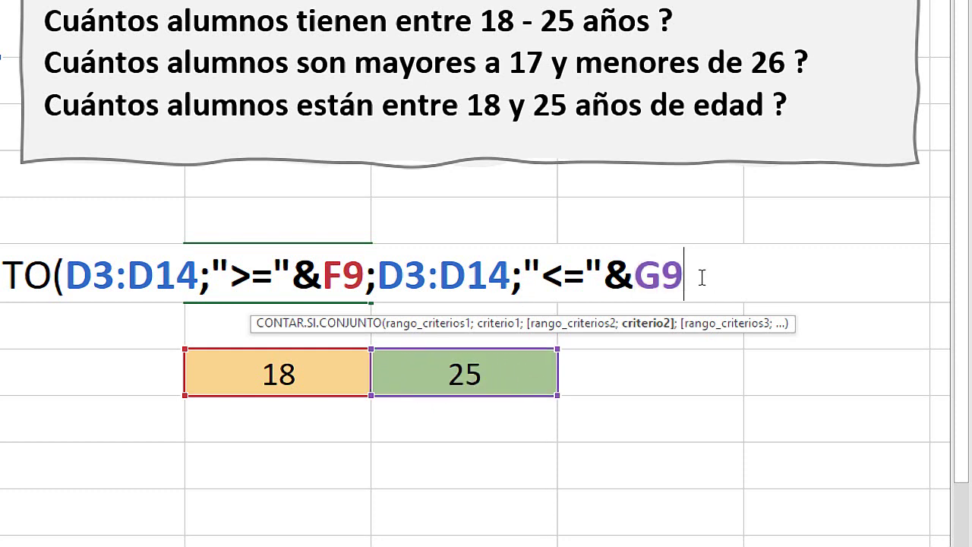
Close F7's formula with ) and commit it.
type(")")
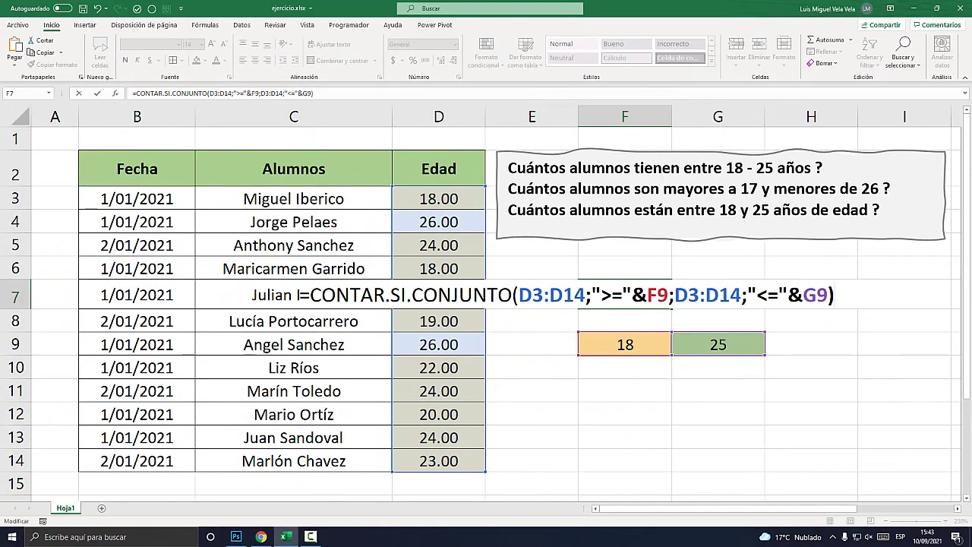
key("Return")
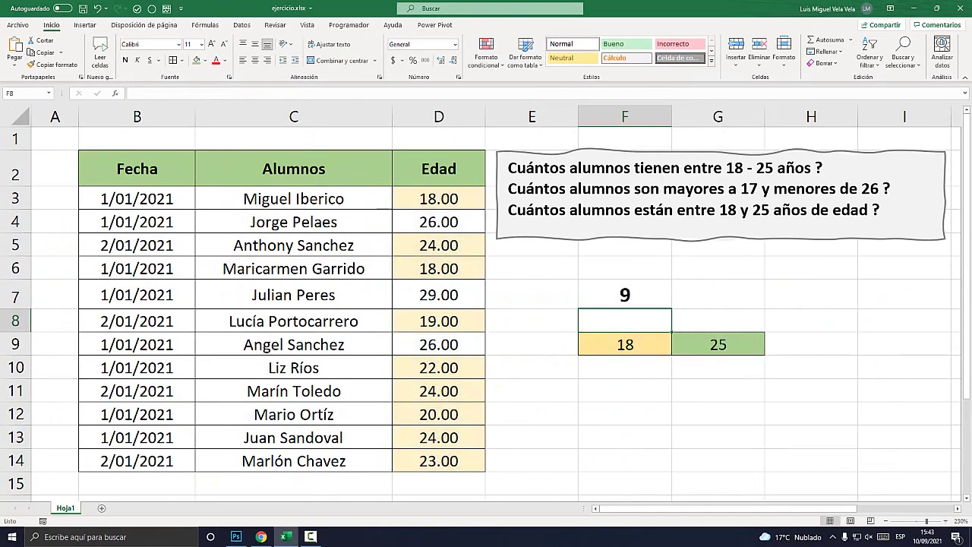
left_click(625, 295)
Set the lower limit in F9 to 20, then 22, then 24, checking F7 each time.
left_click(624, 345)
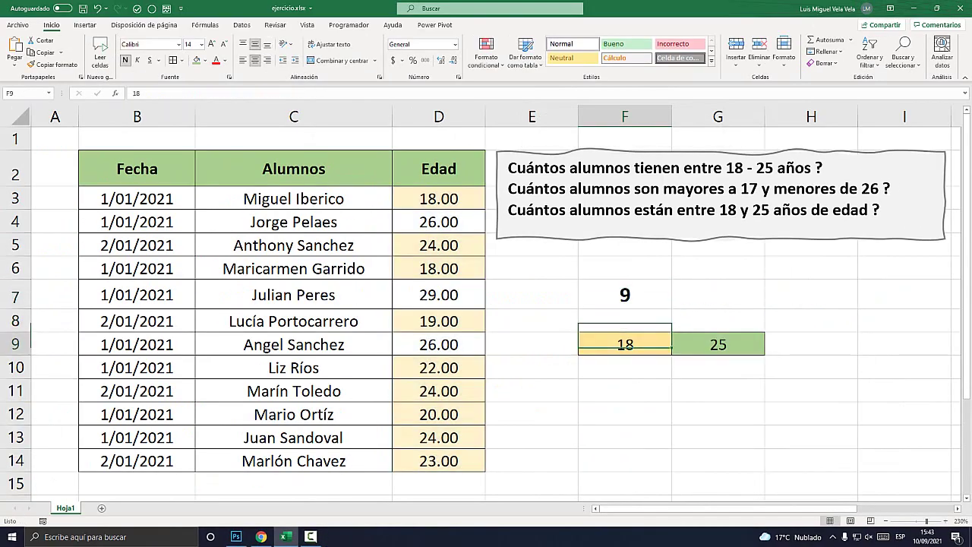
type("20")
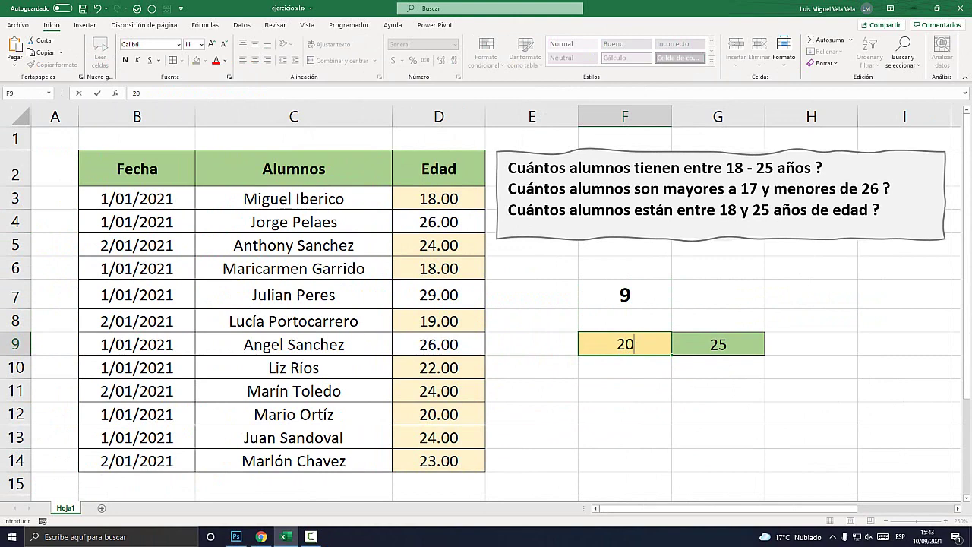
key("Return")
left_click(624, 294)
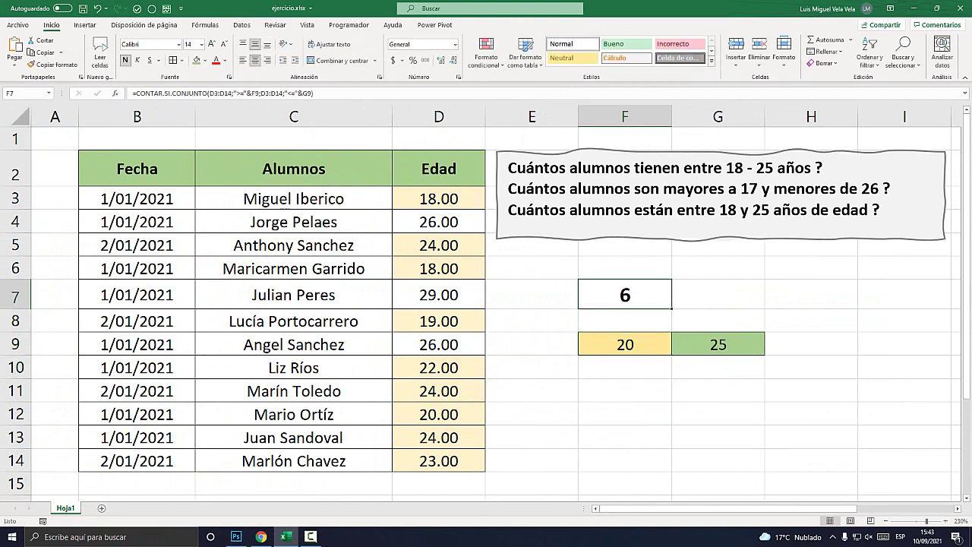
left_click(624, 344)
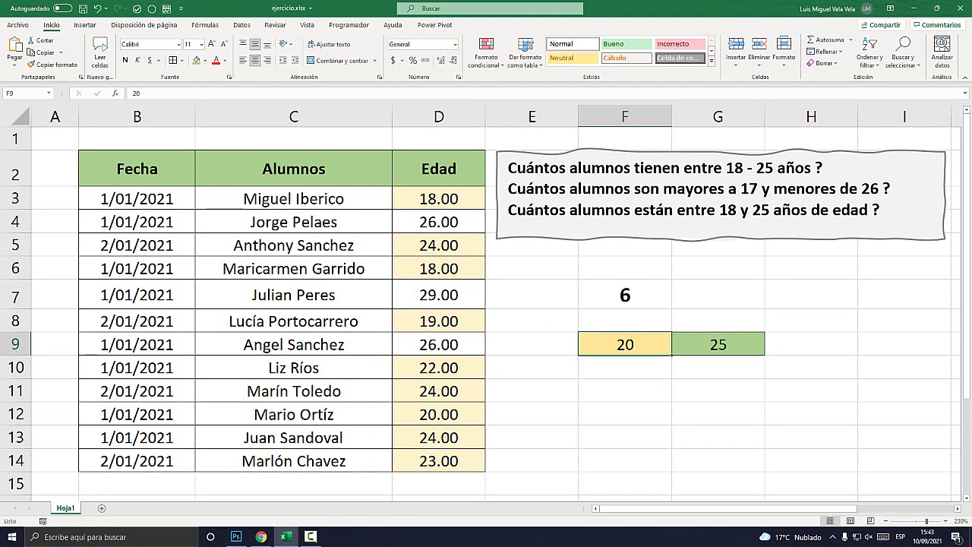
type("22")
key("Return")
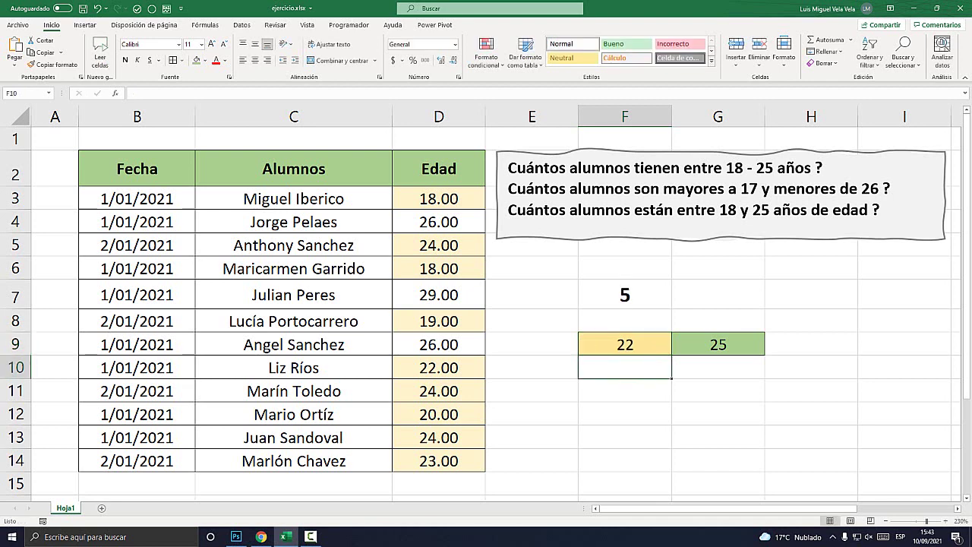
left_click(625, 295)
left_click(624, 344)
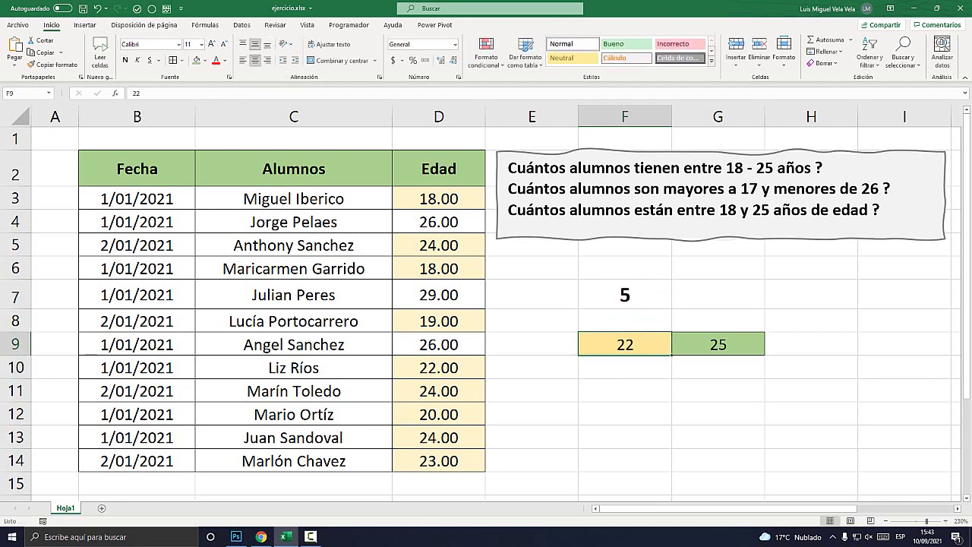
type("24")
key("Return")
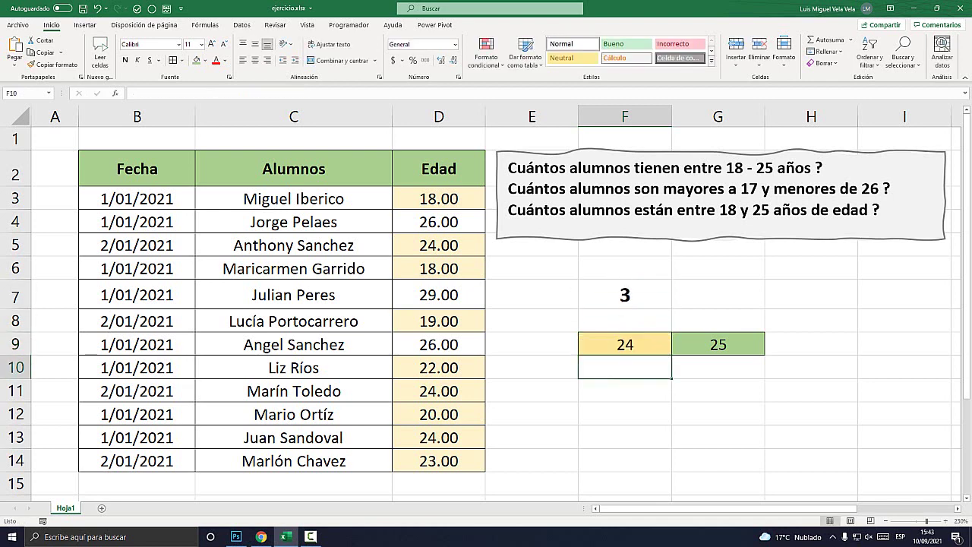
Check G9 and the Edad ages to confirm F7's count of 3.
key("Up")
key("Right")
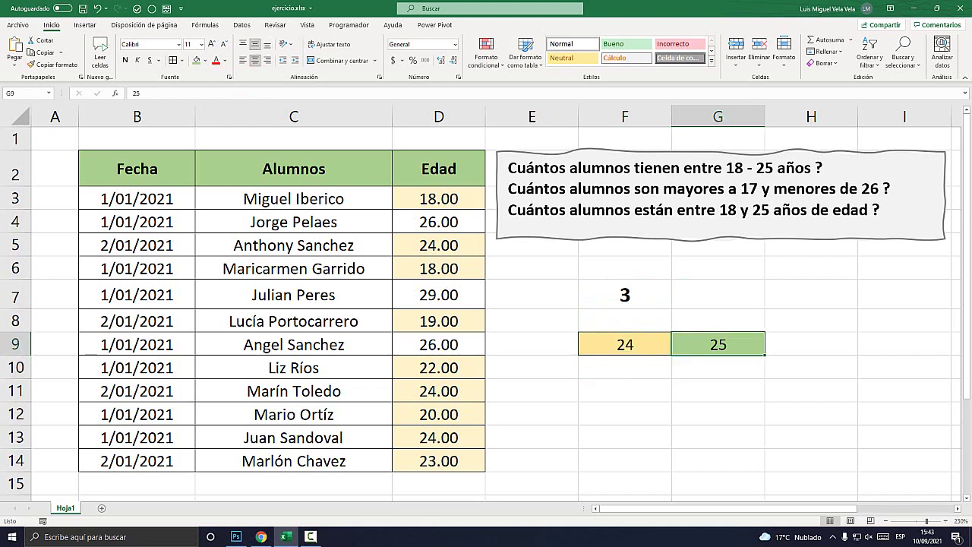
left_click(438, 245)
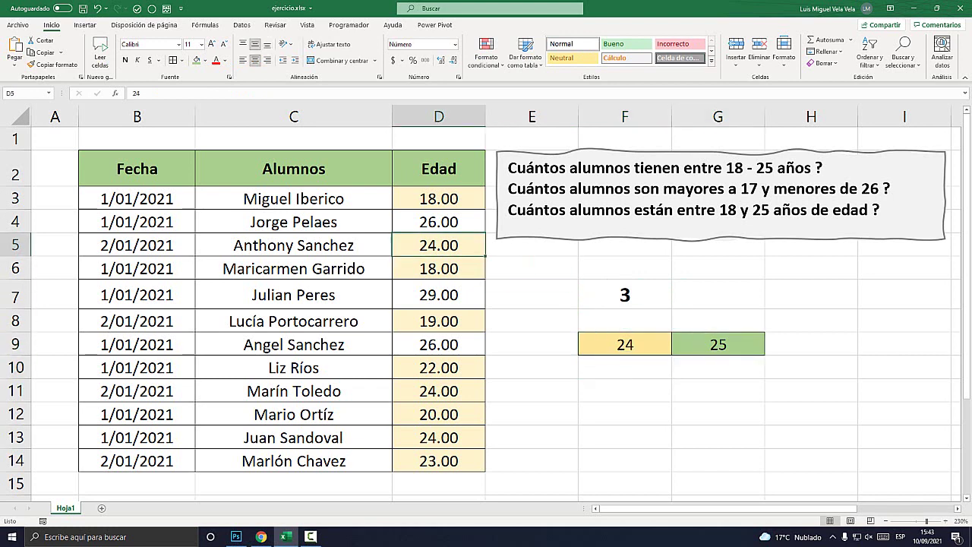
left_click(439, 391)
left_click(438, 438)
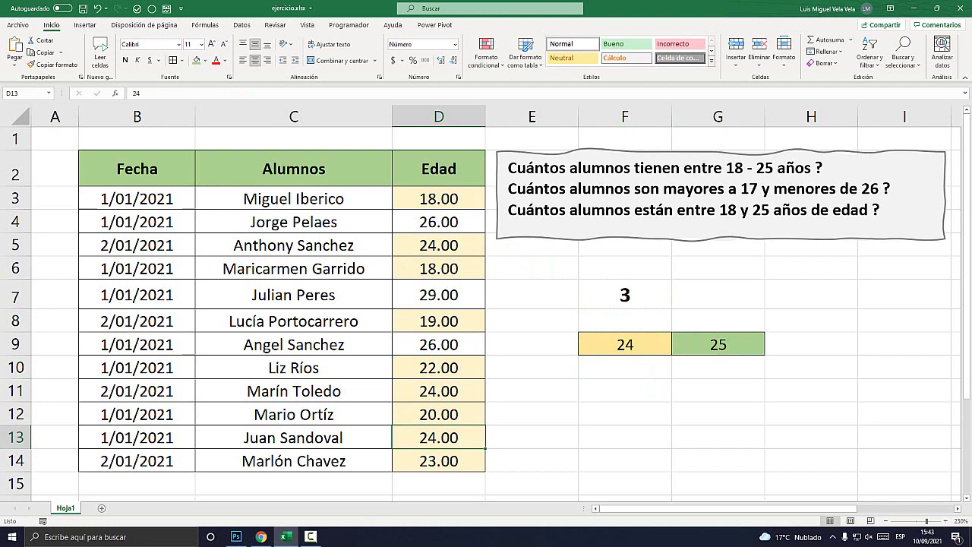
double_click(629, 295)
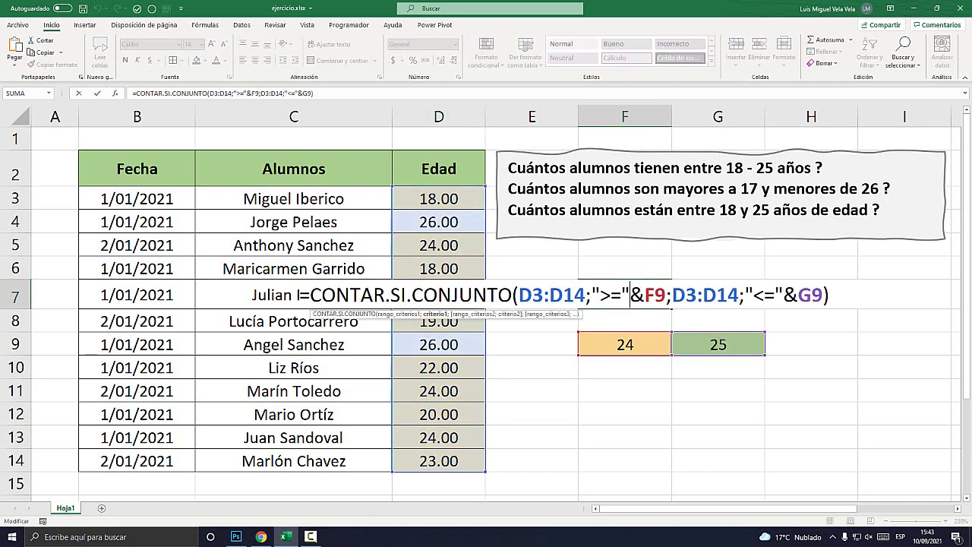